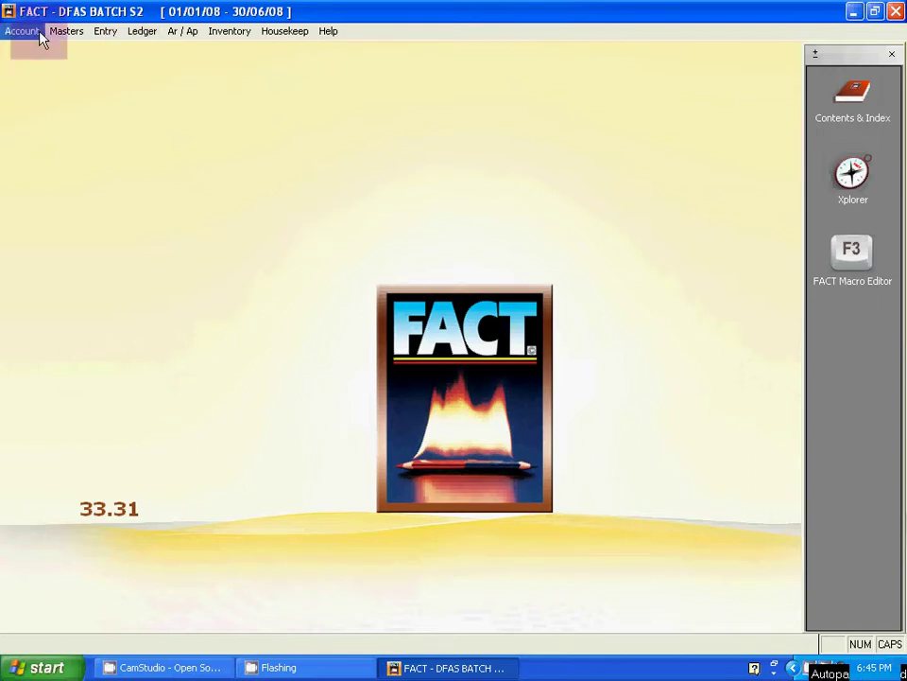
Open Masters > Chart of Accounts > General Ledger, landing on B01 PROFIT & LOSS ACCOUNT
left_click(63, 38)
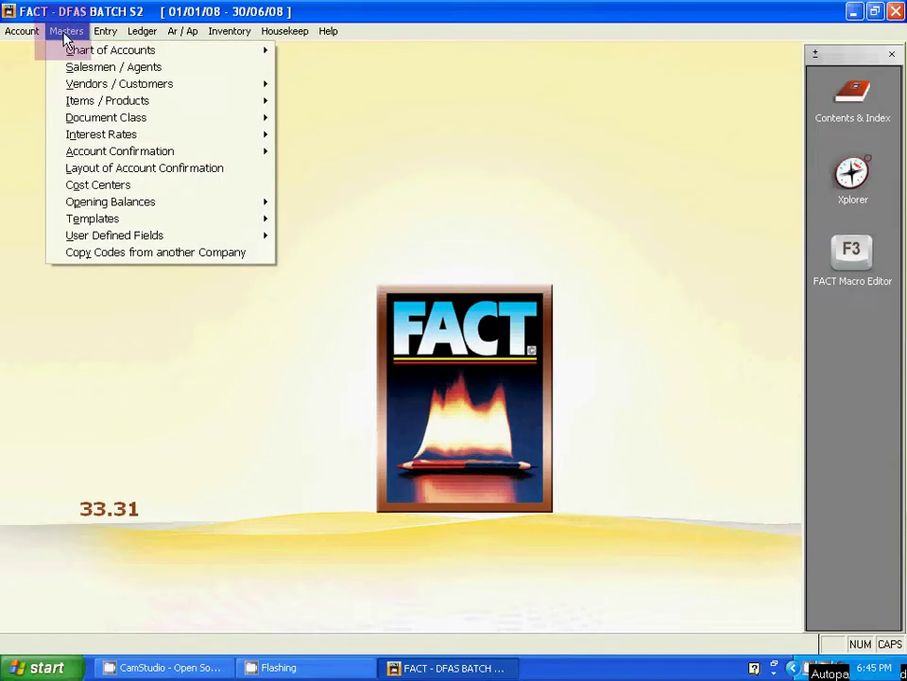
mouse_move(77, 52)
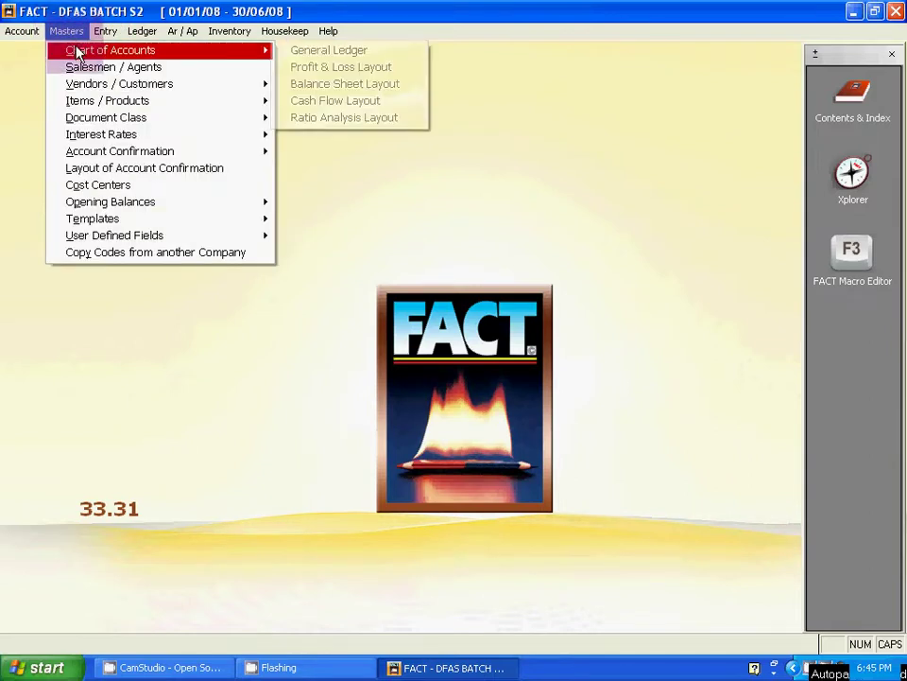
key("Right")
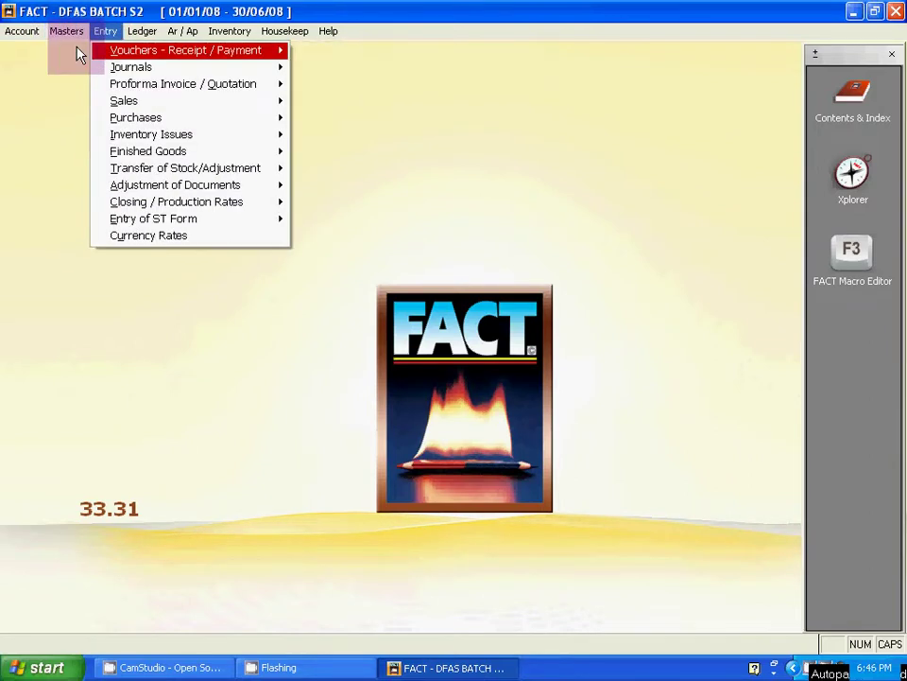
key("Left")
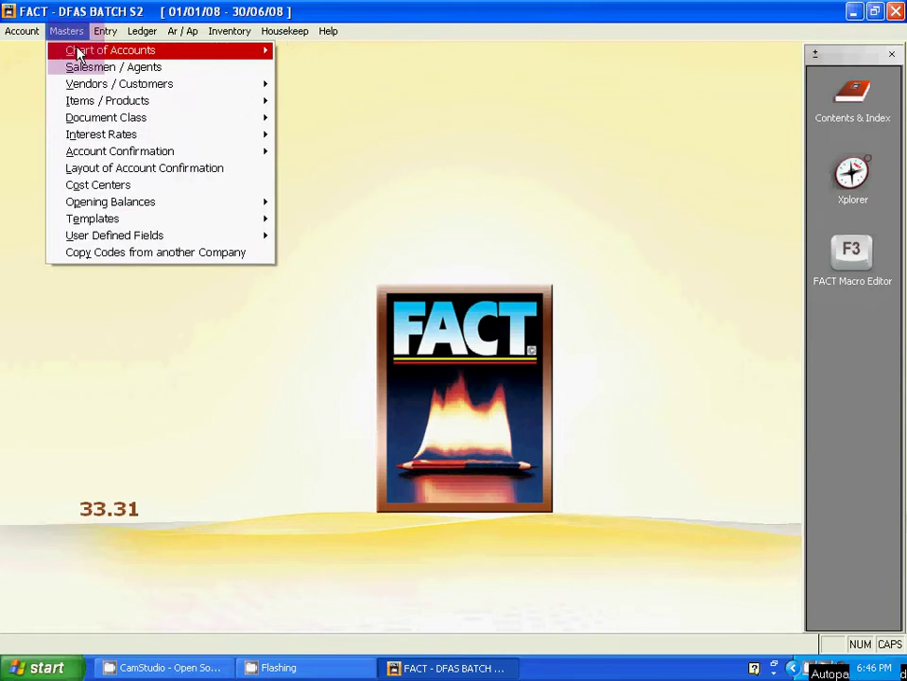
left_click(78, 52)
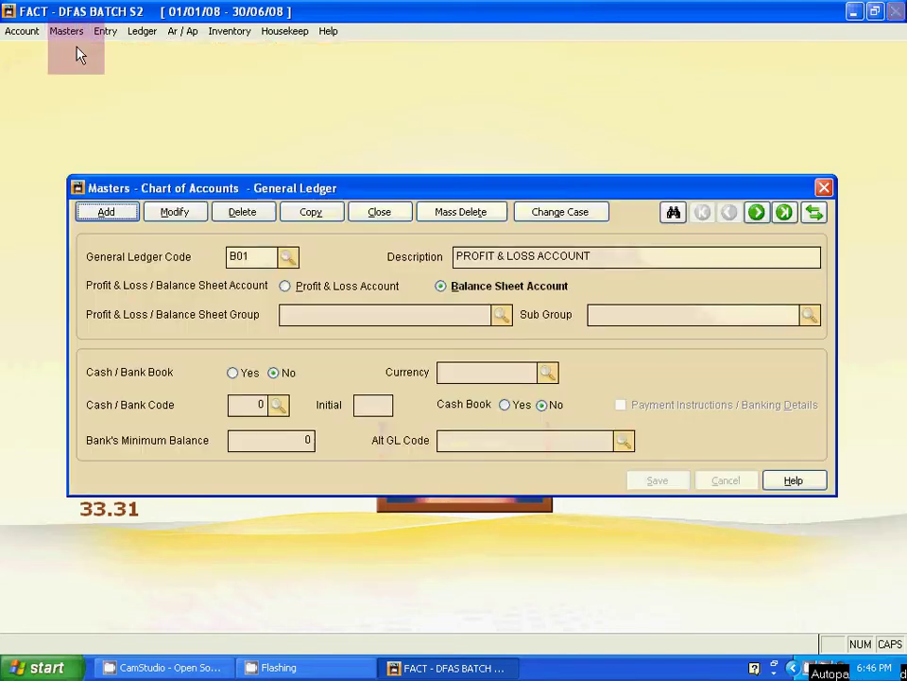
Browse the General Ledger Codes lookup, then close it and the chart of accounts form
left_click(671, 213)
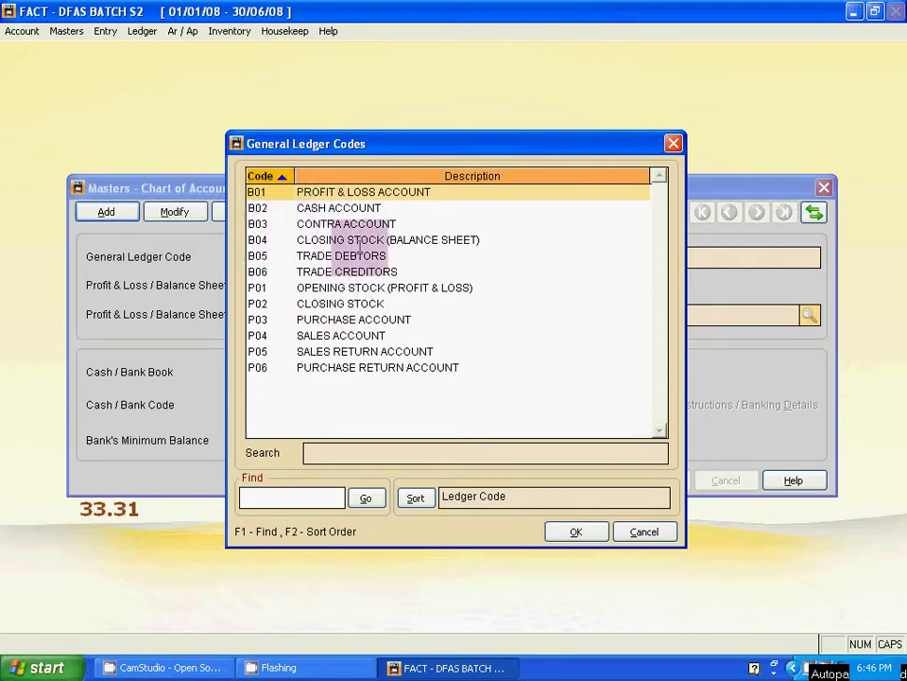
left_click(675, 143)
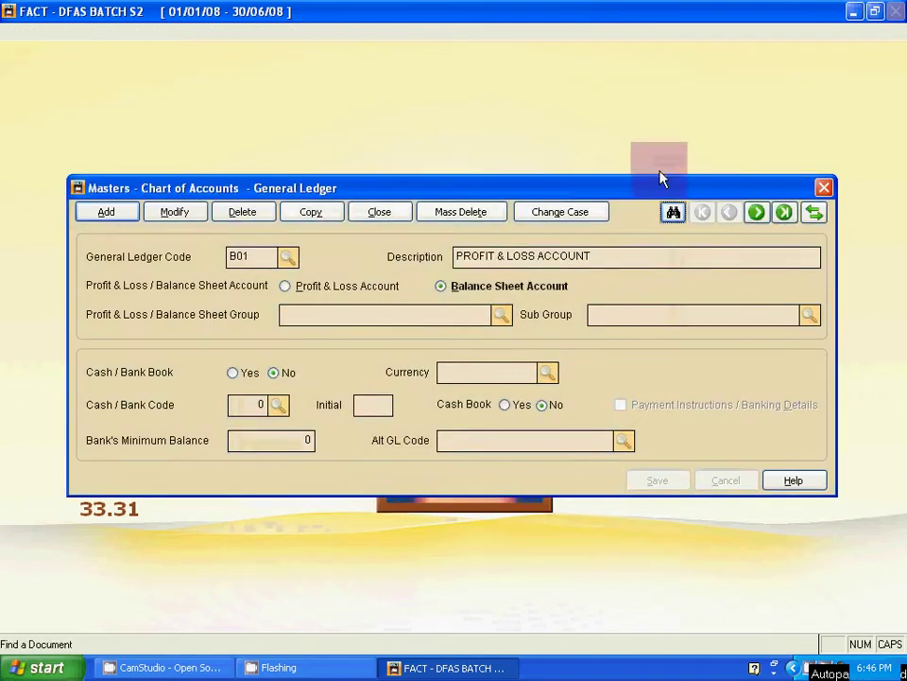
left_click(824, 187)
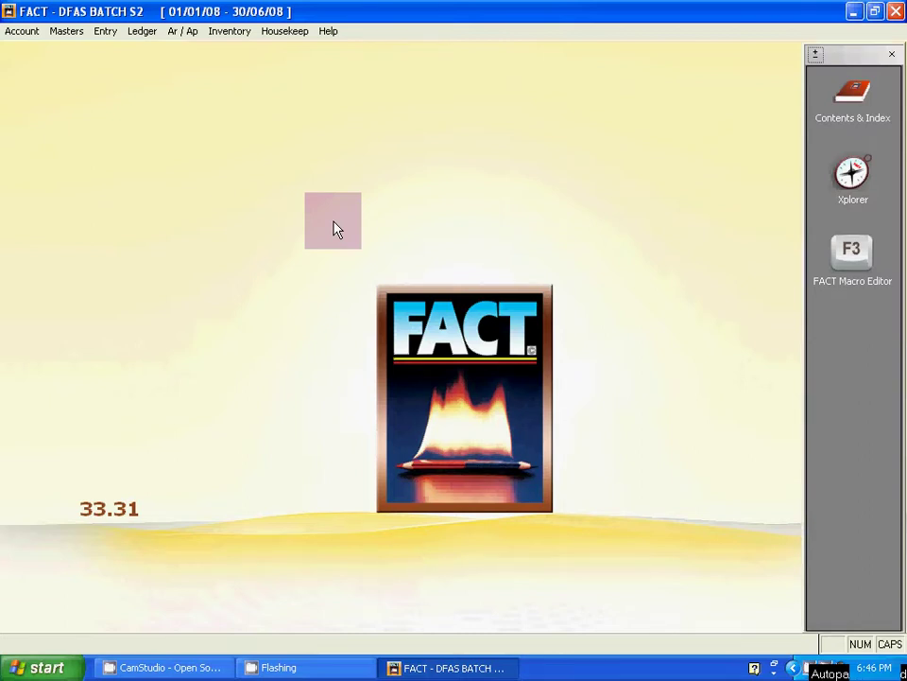
Open Account > Preferences > System Controls, showing the 01/01/08 to 30/06/08 period
left_click(25, 38)
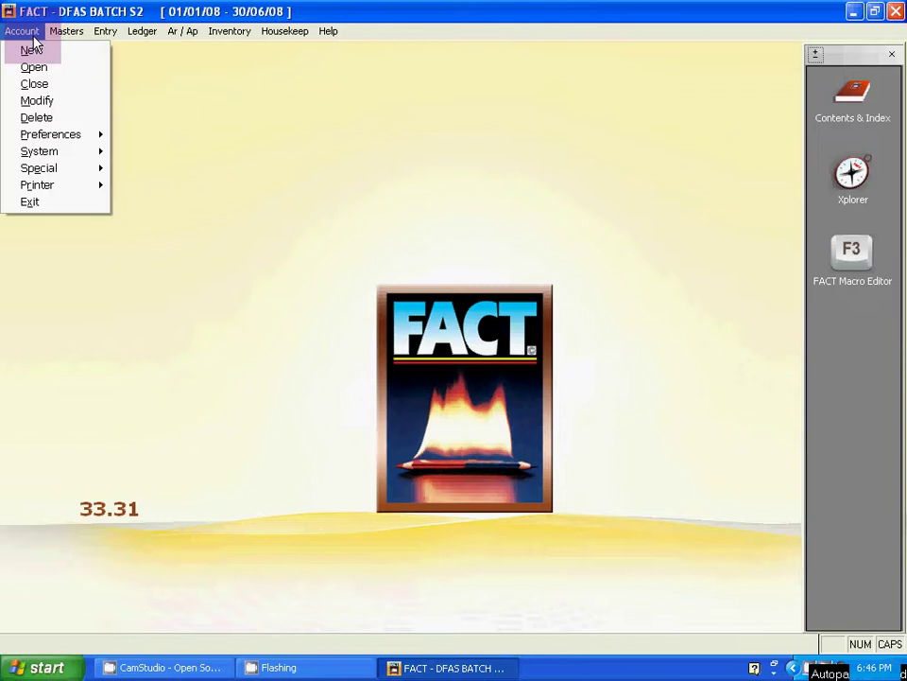
mouse_move(53, 137)
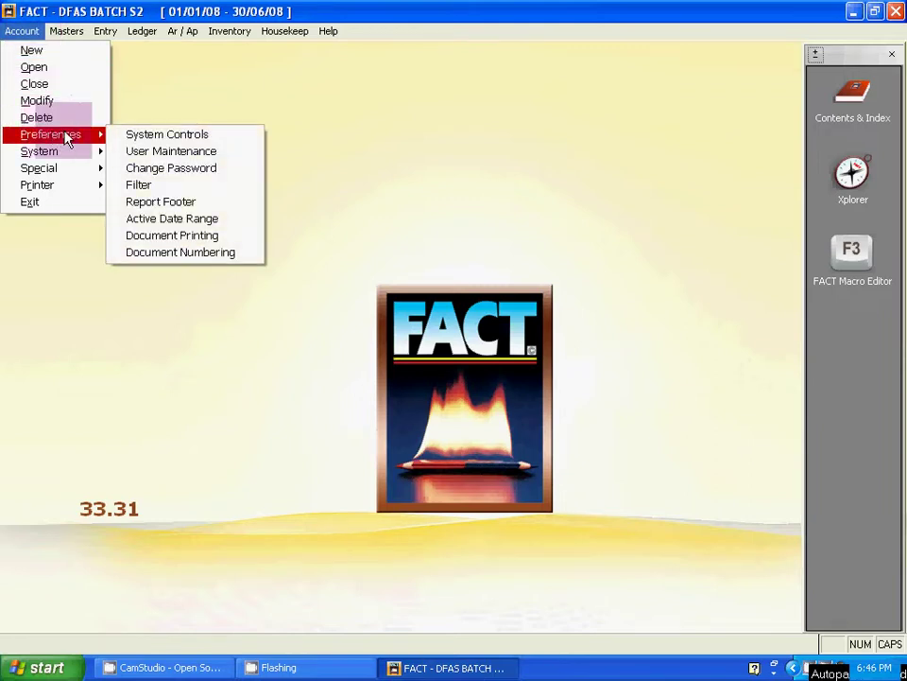
left_click(115, 140)
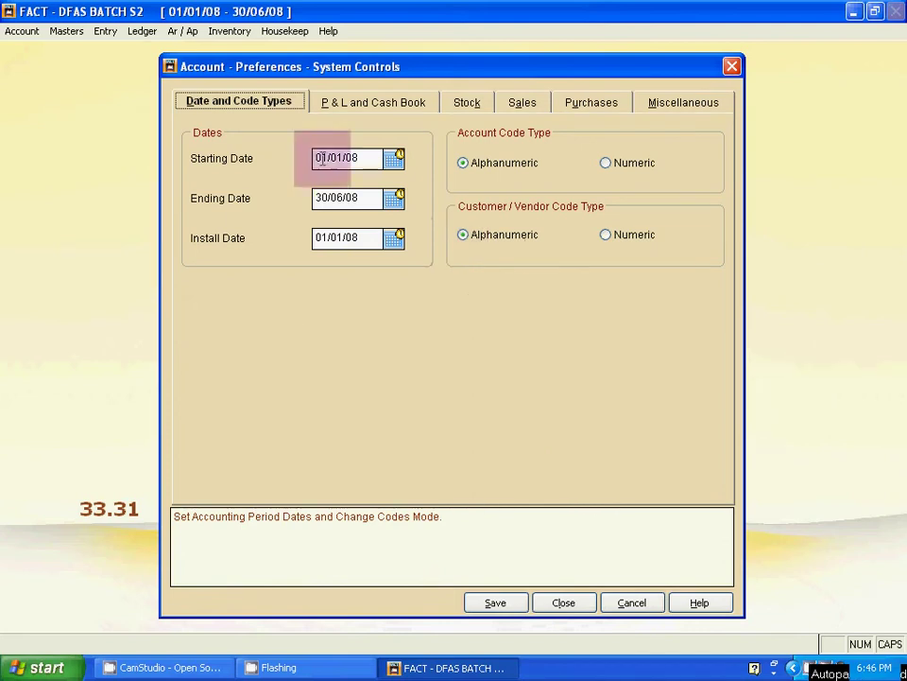
Cycle through the P & L and Cash Book, Stock, Sales and Purchases tabs, ending on Stock
left_click(370, 111)
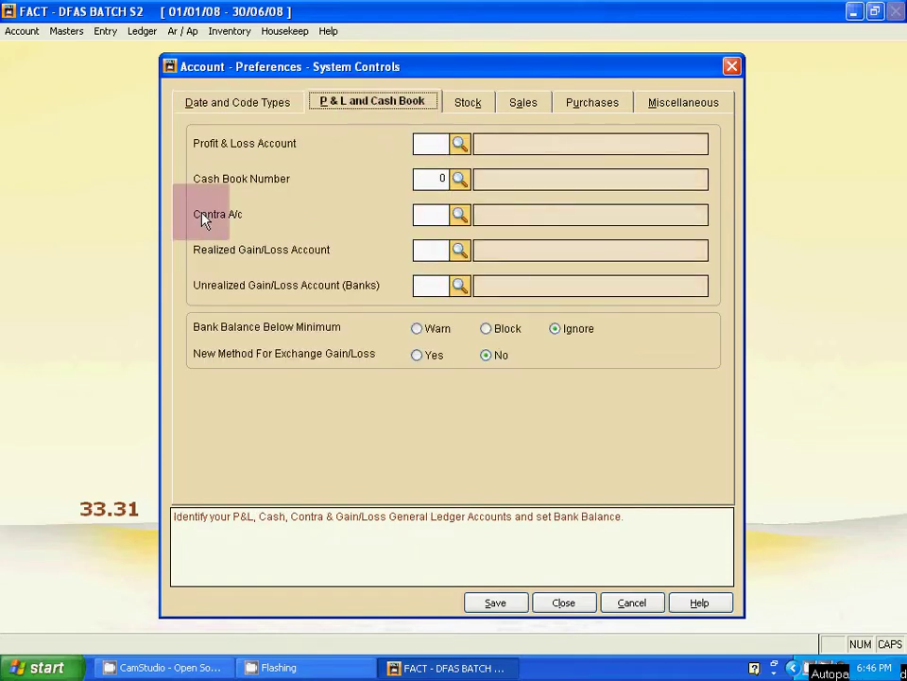
left_click(480, 105)
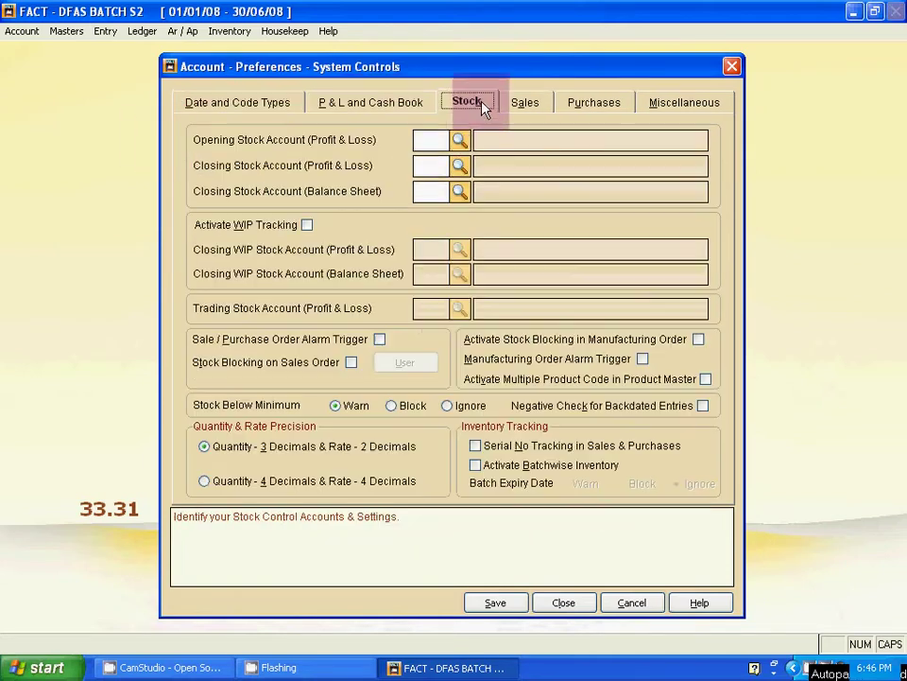
left_click(533, 107)
left_click(592, 111)
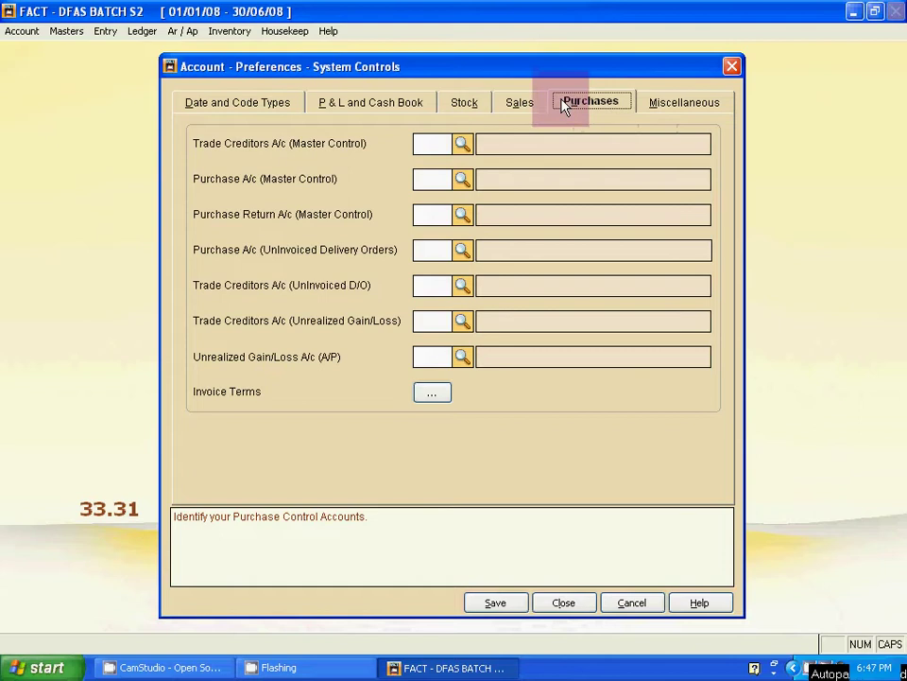
left_click(528, 102)
left_click(465, 104)
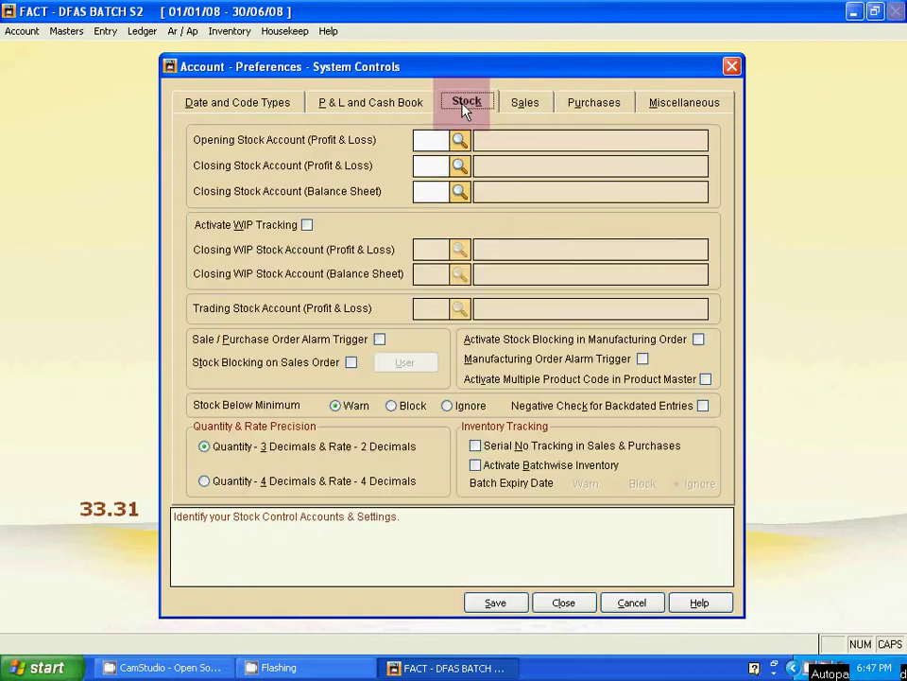
left_click(392, 104)
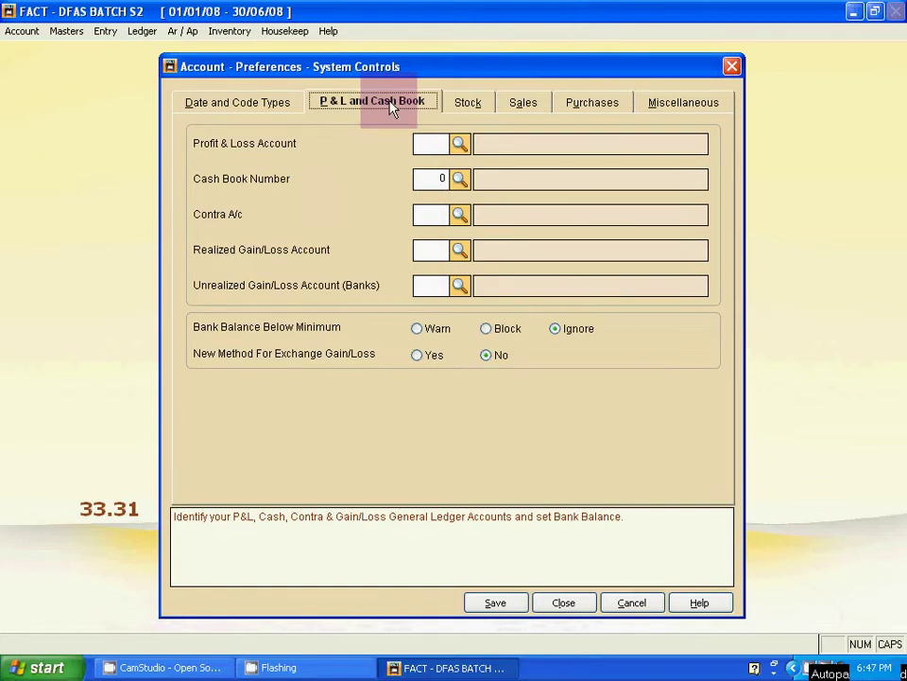
left_click(469, 106)
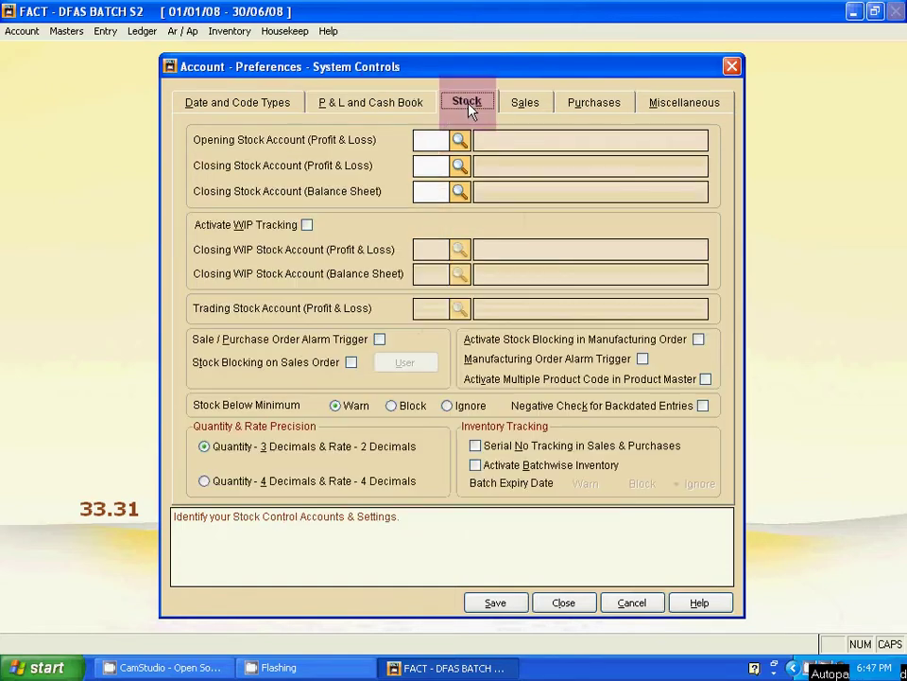
left_click(518, 108)
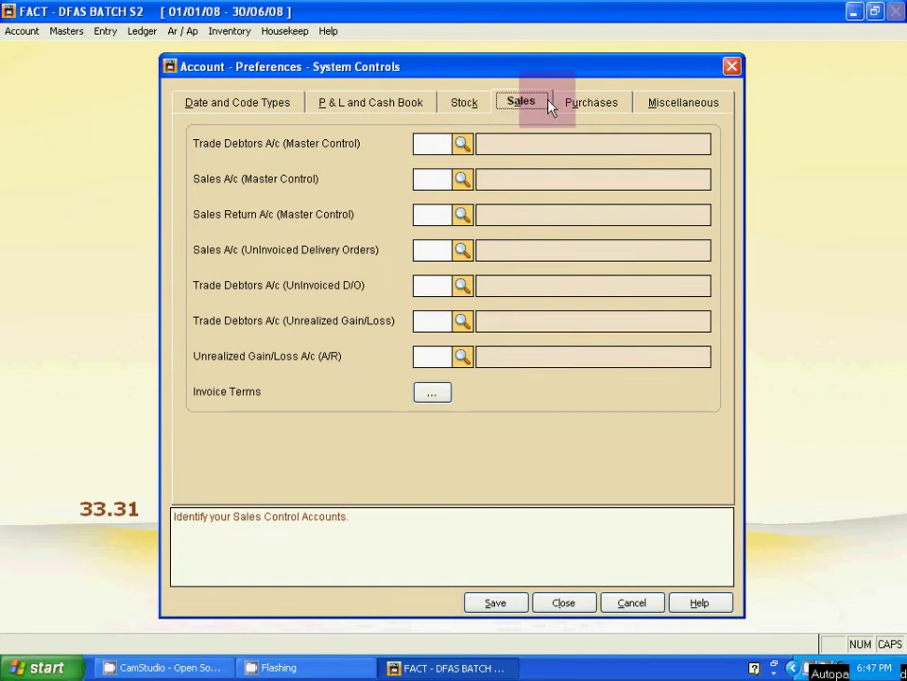
left_click(395, 105)
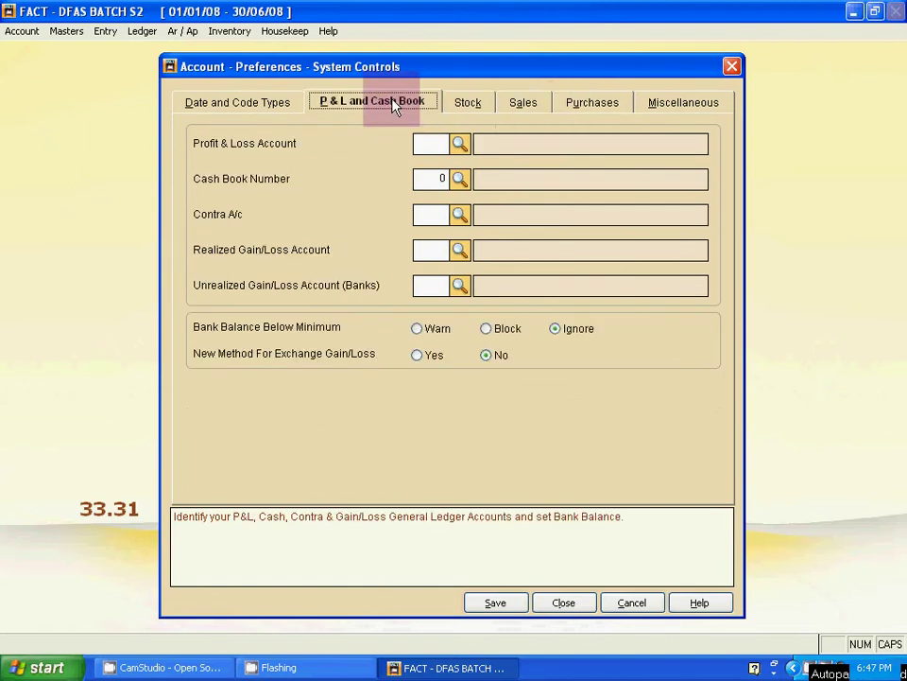
left_click(468, 102)
left_click(523, 109)
key("Right")
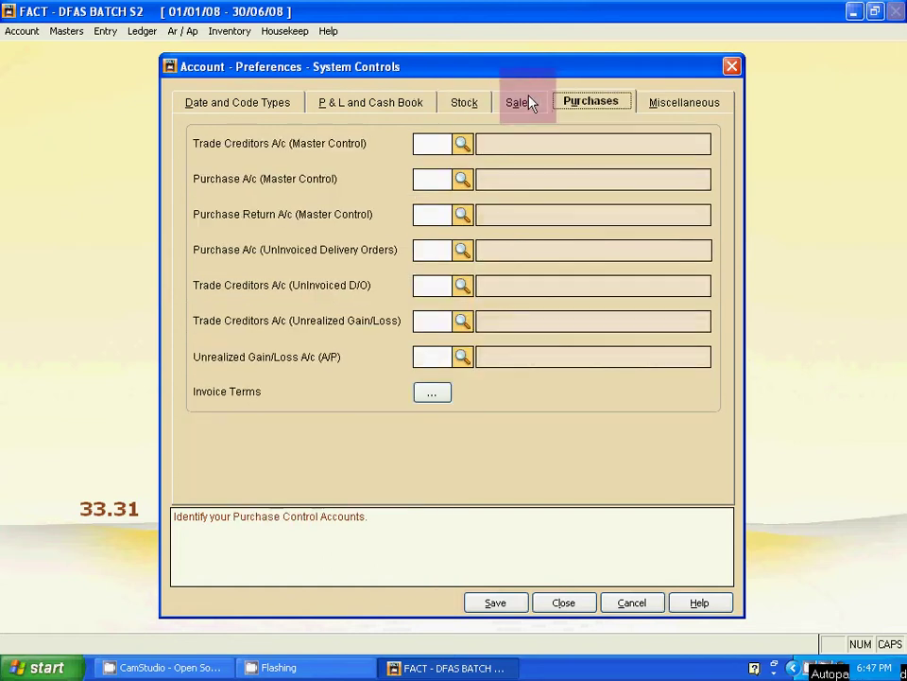
left_click(518, 102)
left_click(463, 104)
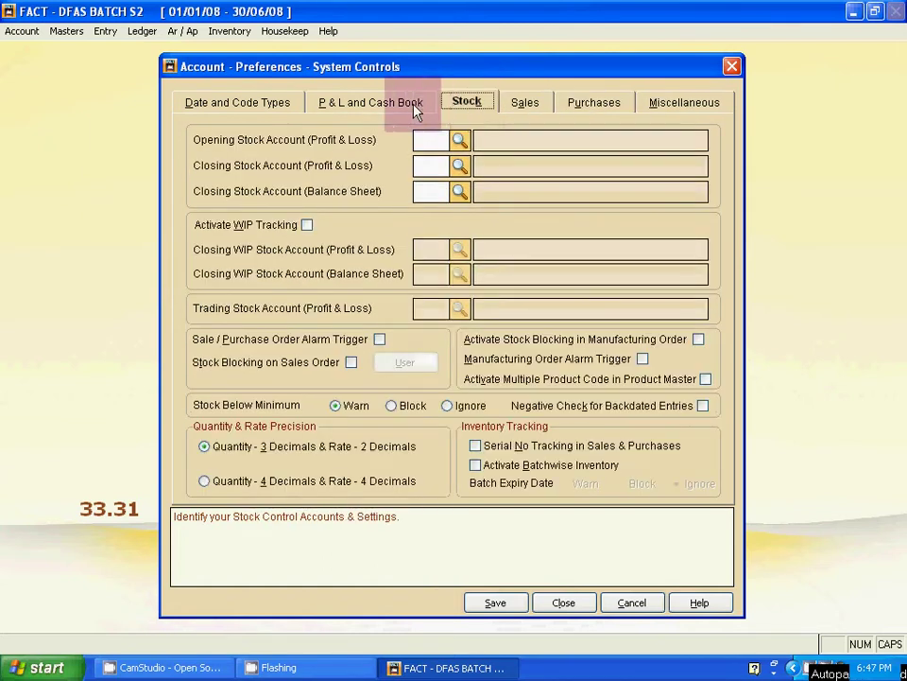
left_click(416, 111)
left_click(467, 102)
left_click(520, 103)
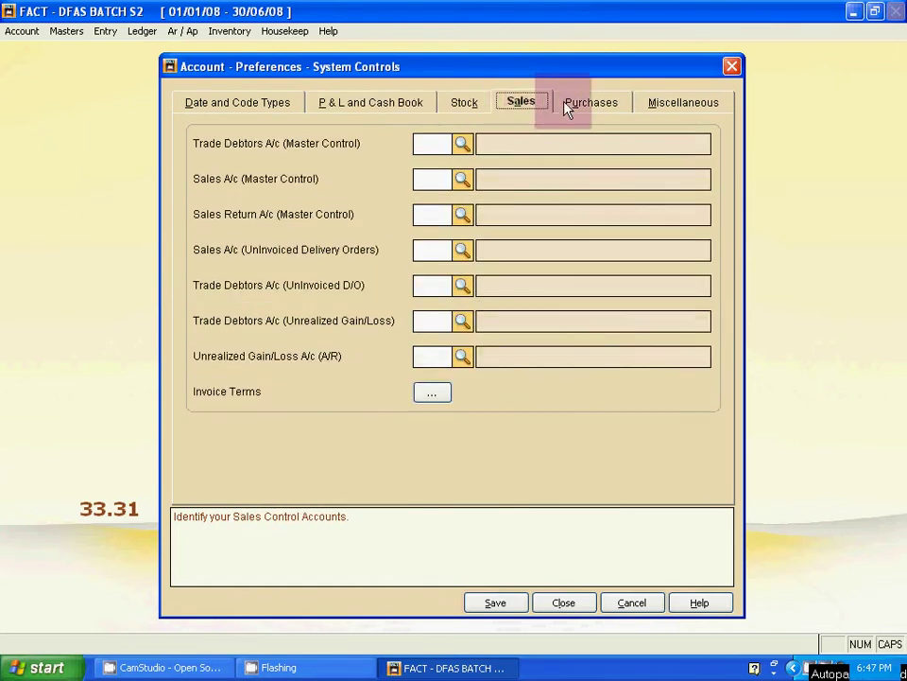
left_click(567, 107)
left_click(523, 105)
left_click(475, 106)
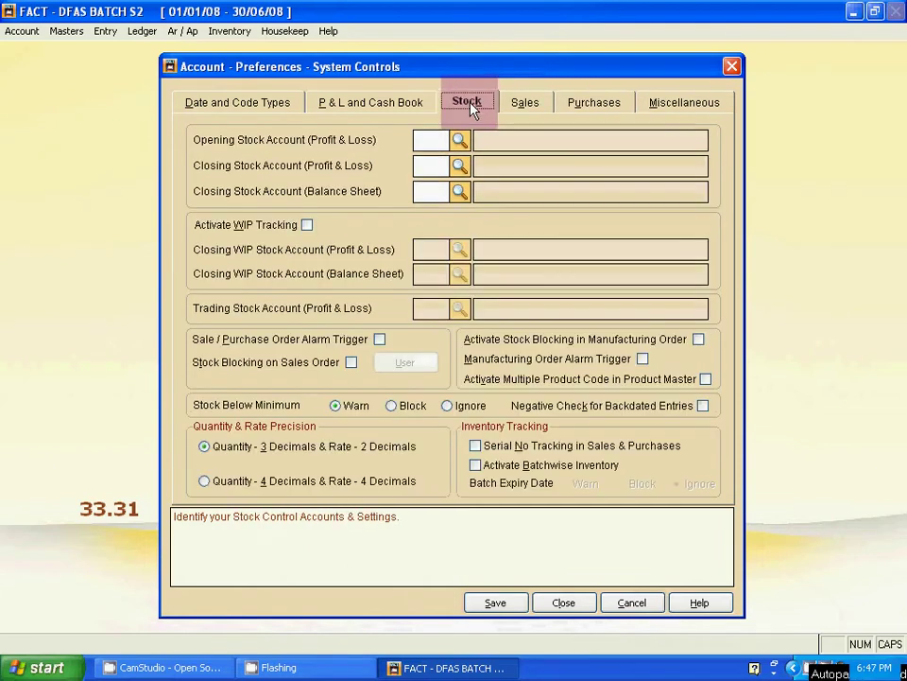
left_click(417, 105)
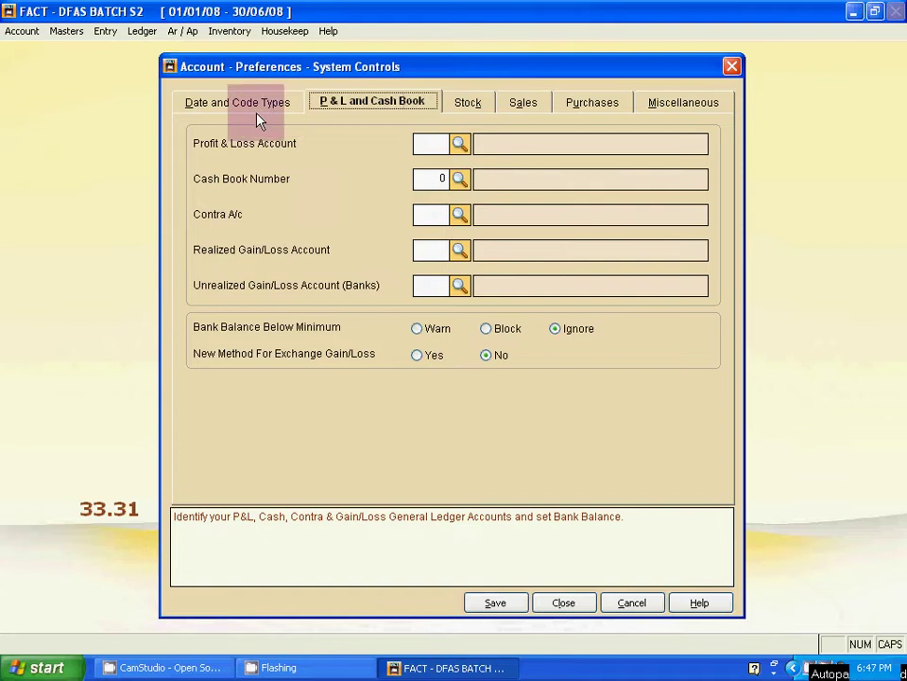
left_click(465, 106)
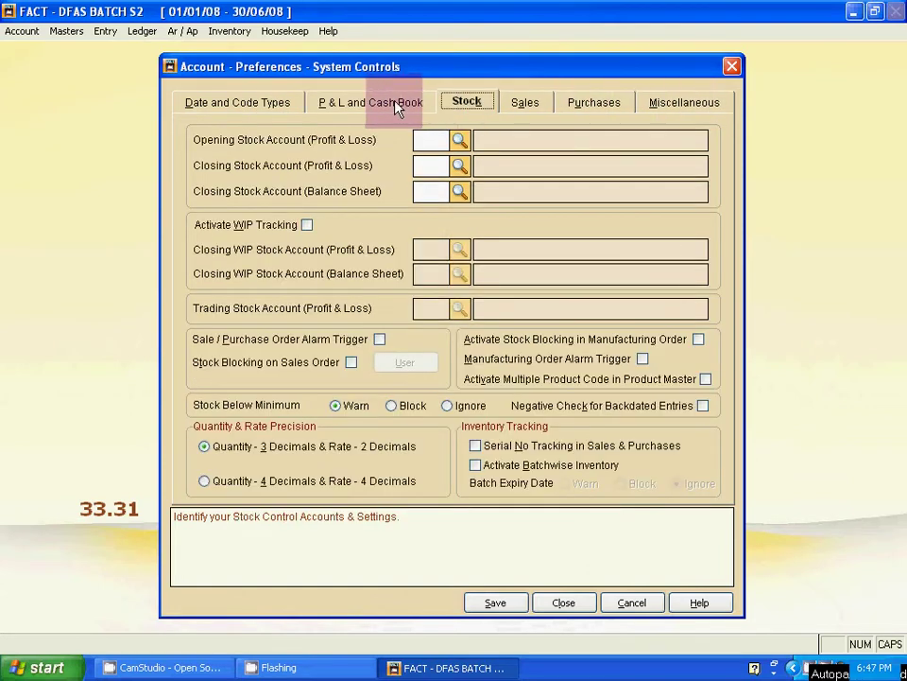
Flip repeatedly through the four System Controls tabs, ending on the blank Purchases accounts
left_click(397, 106)
left_click(466, 104)
left_click(520, 104)
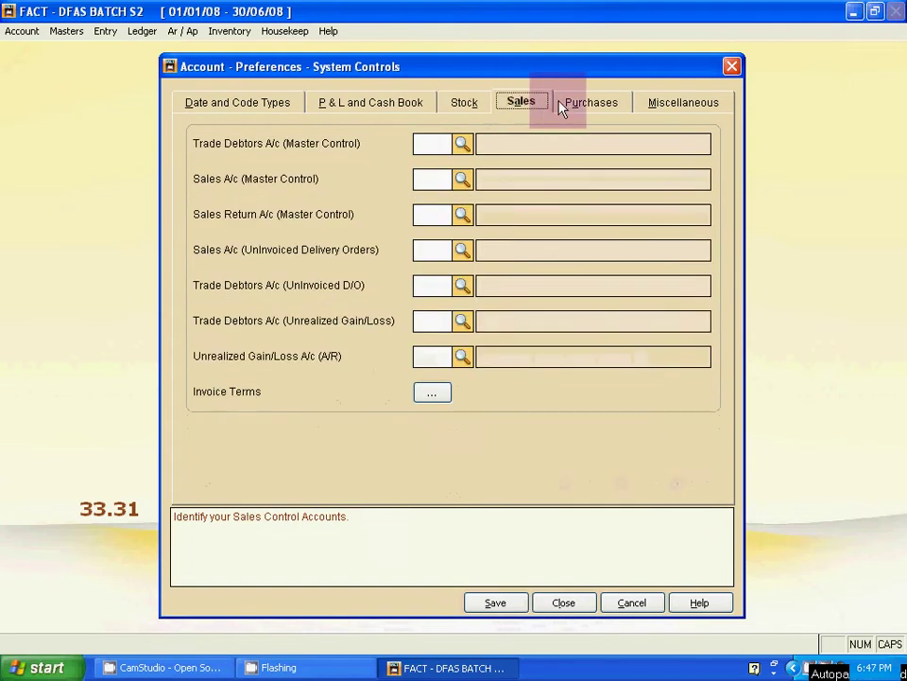
left_click(579, 106)
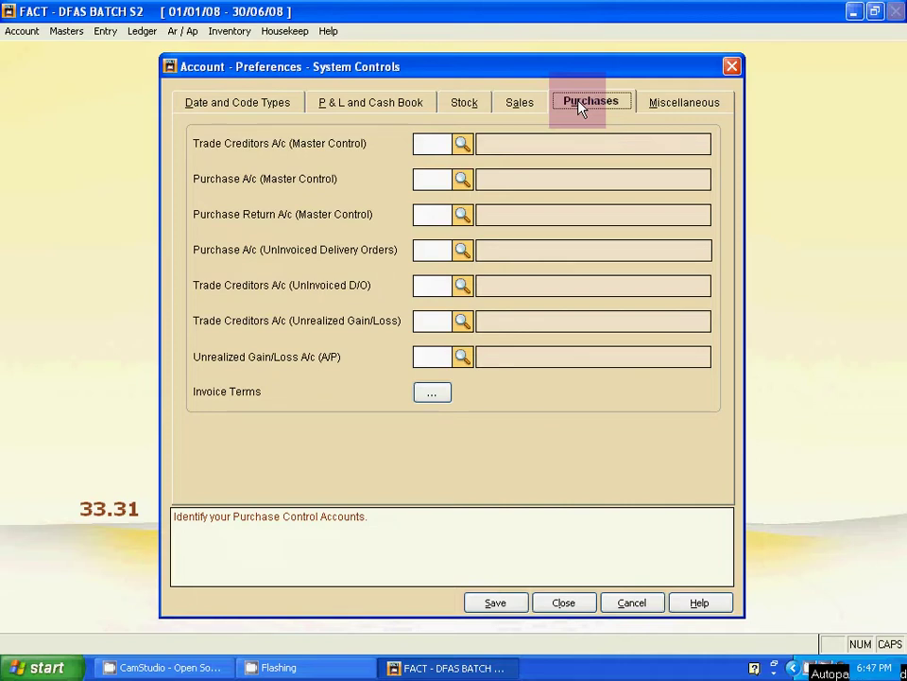
left_click(416, 104)
left_click(467, 106)
left_click(521, 104)
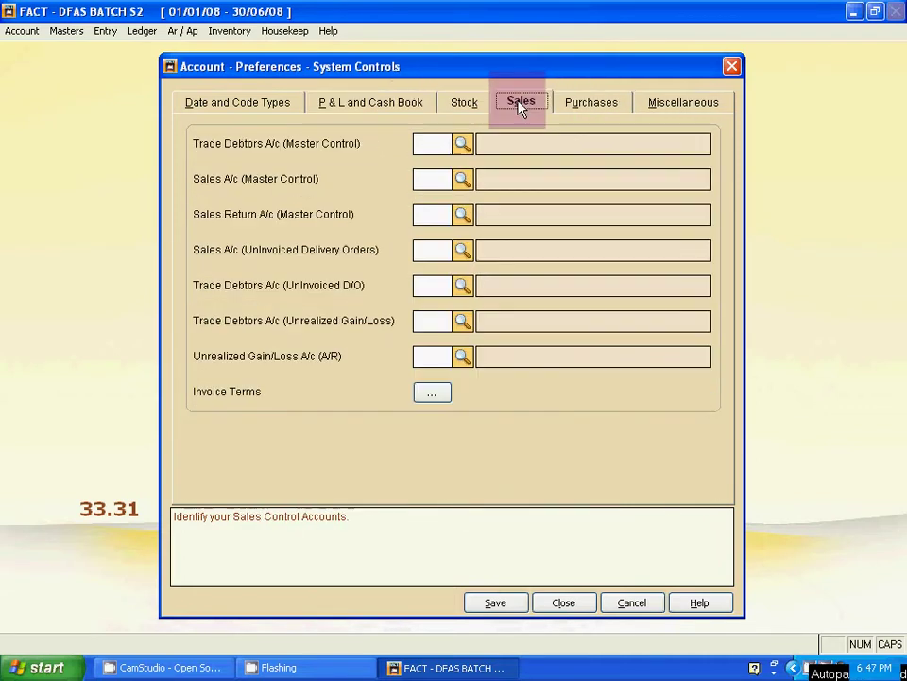
left_click(583, 101)
left_click(499, 108)
left_click(464, 110)
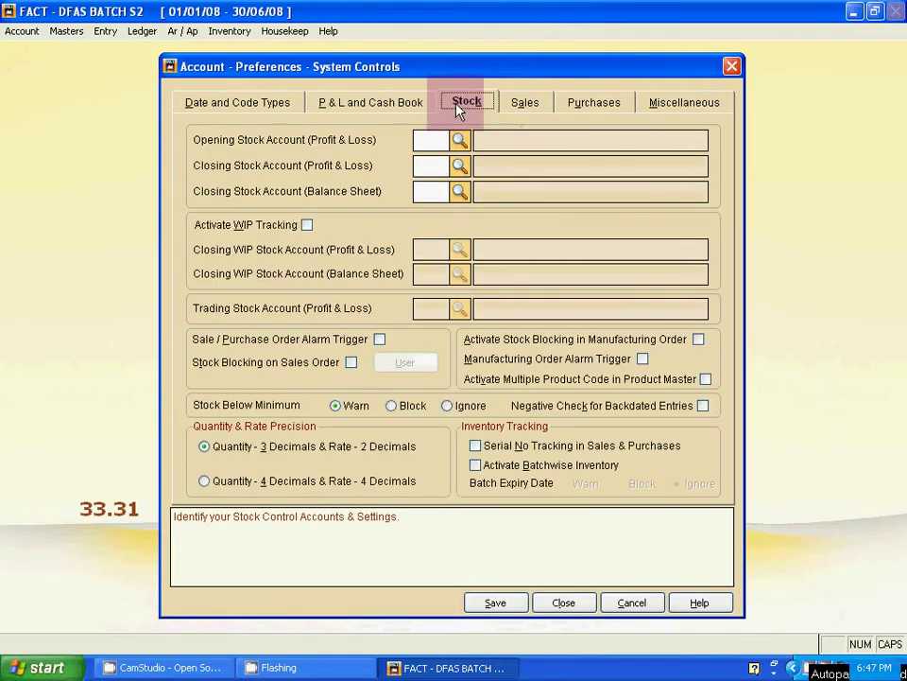
left_click(405, 110)
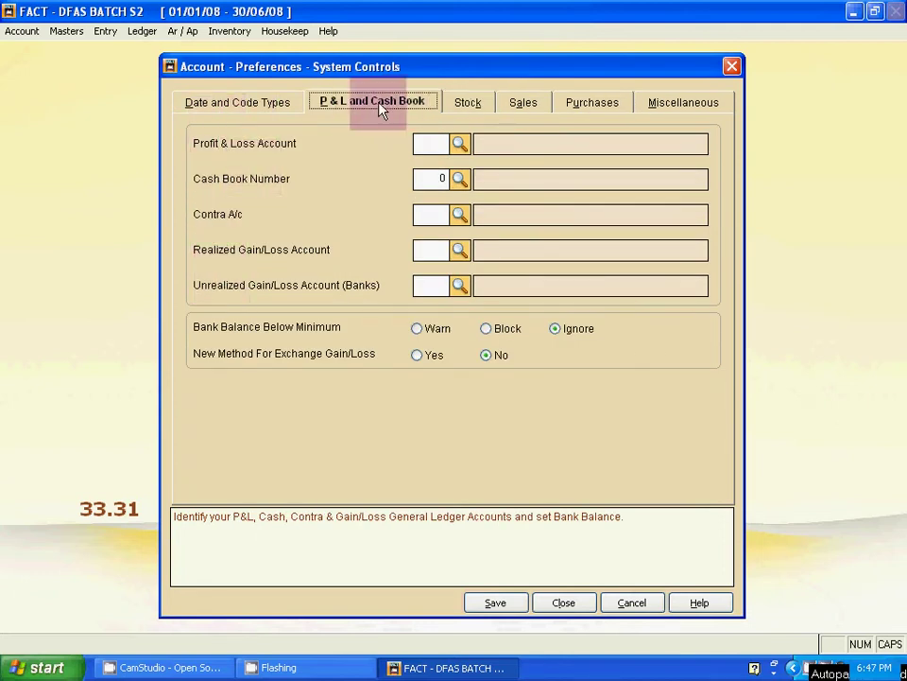
left_click(460, 108)
left_click(532, 105)
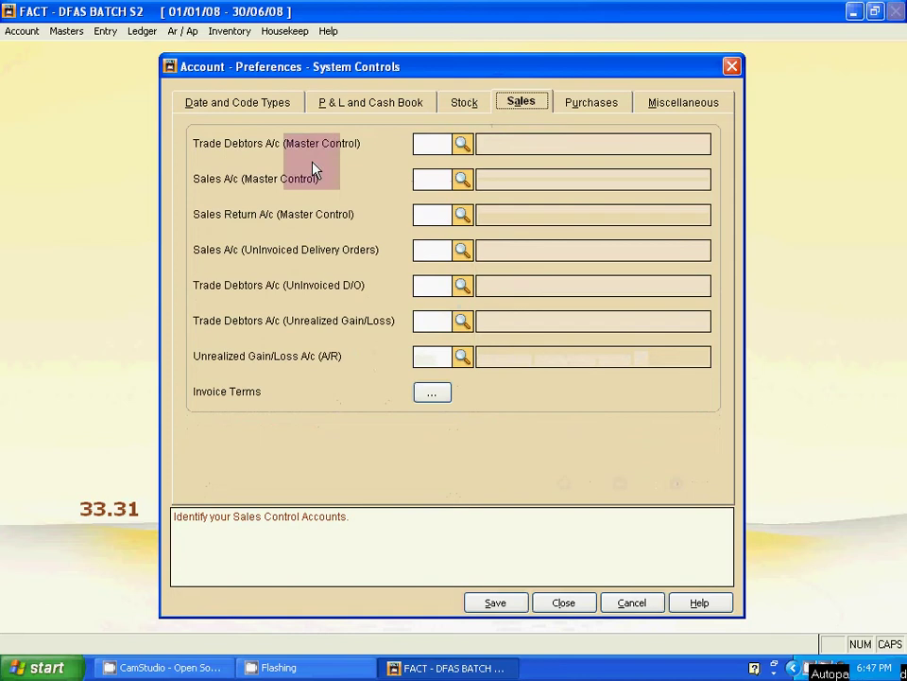
left_click(584, 112)
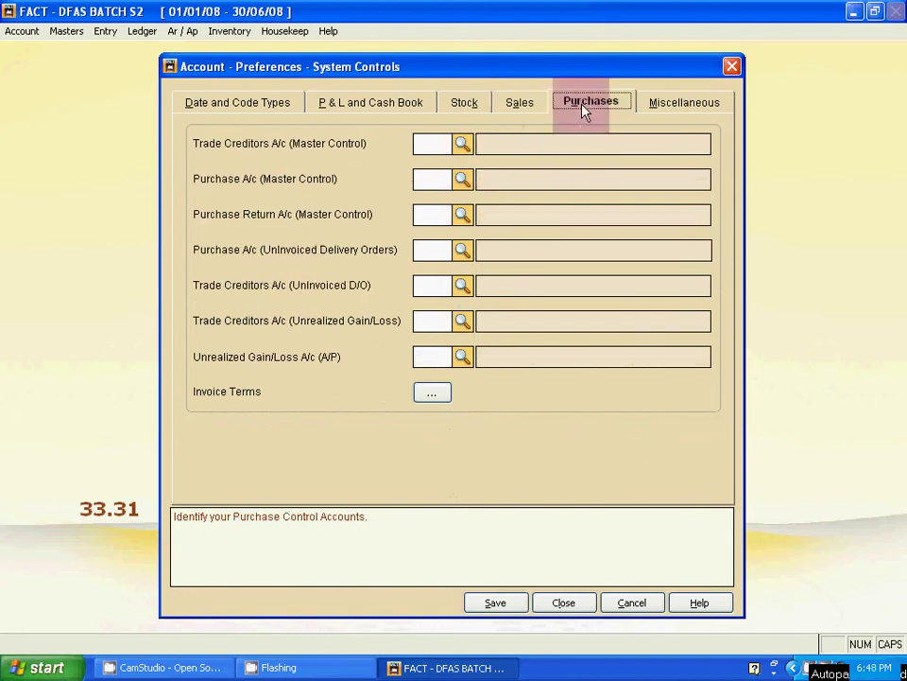
Show the P & L and Cash Book tab with blank accounts and cash book number 0
left_click(416, 112)
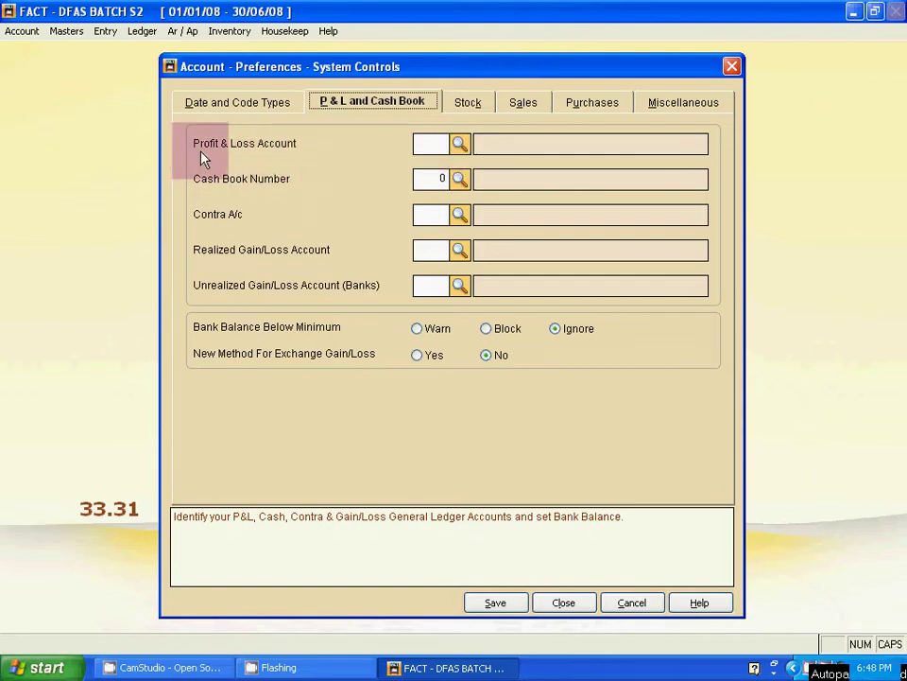
Assign Profit & Loss B01, cash book 1 CASH ACCOUNT and Contra A/c B03 CONTRA ACCOUNT
left_click(460, 145)
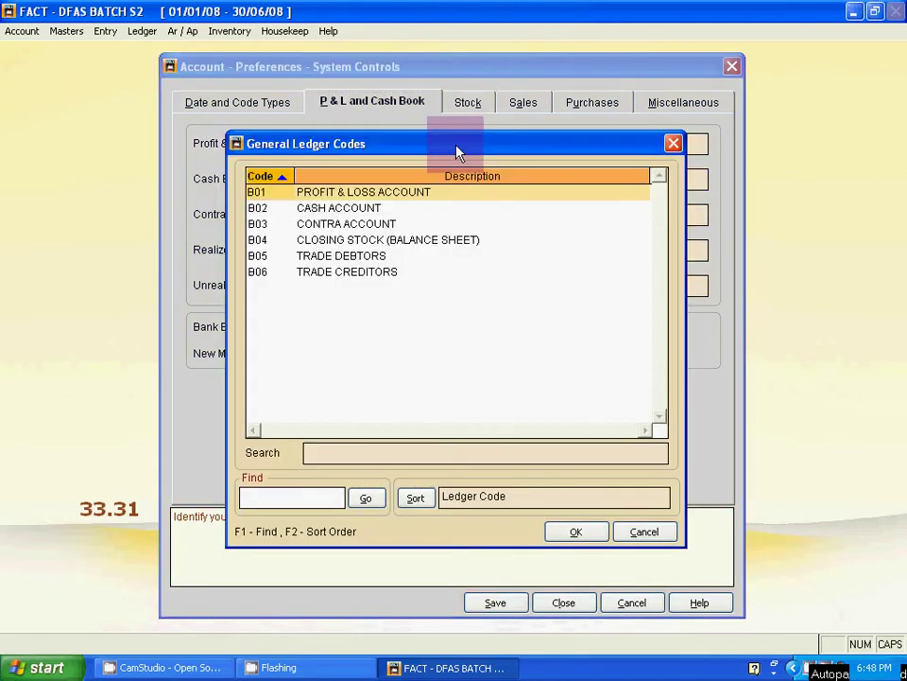
double_click(414, 190)
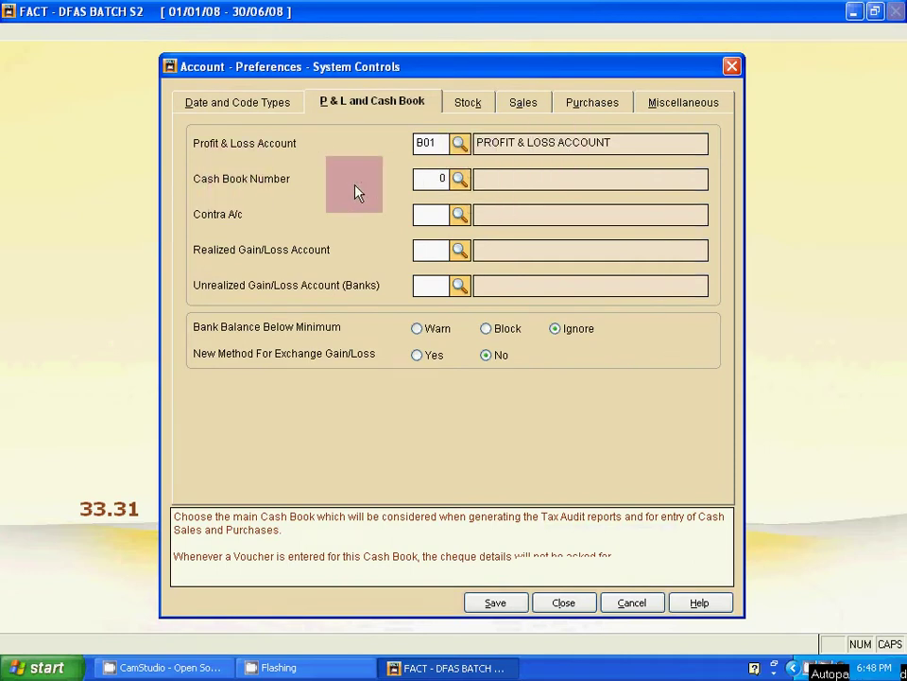
left_click(459, 184)
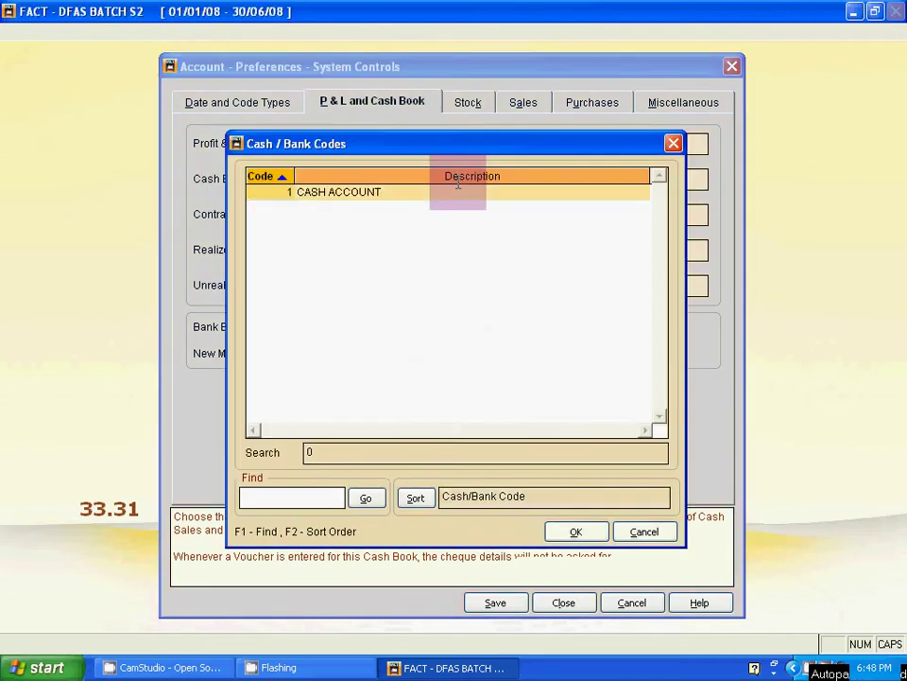
double_click(344, 192)
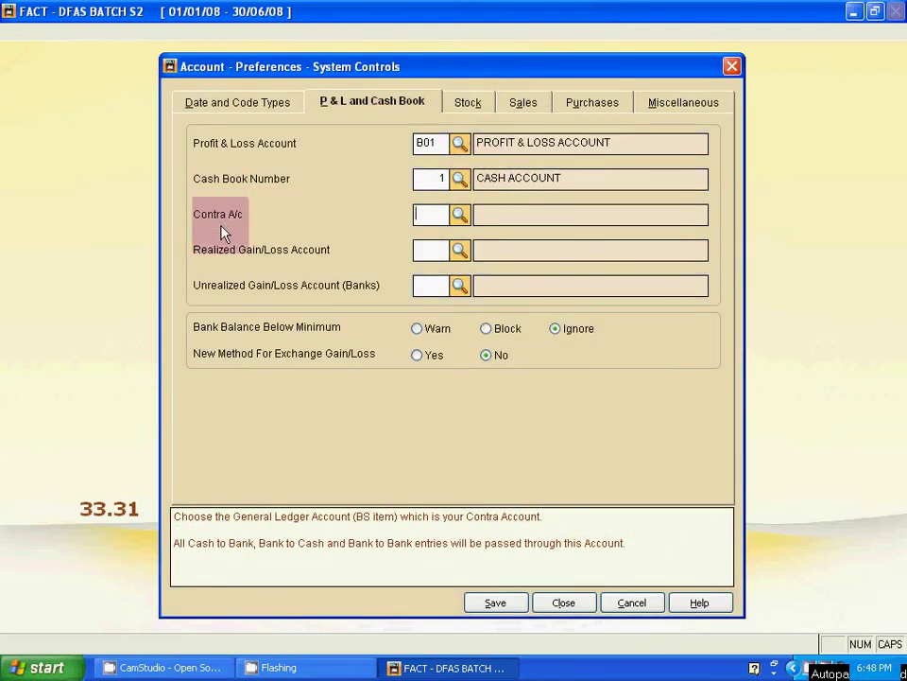
left_click(460, 214)
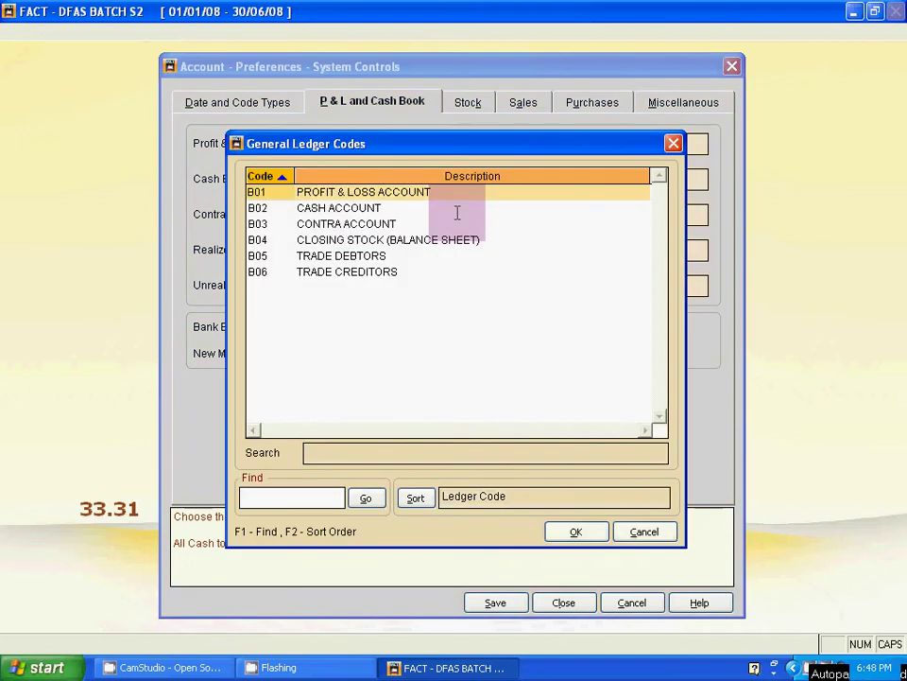
double_click(335, 224)
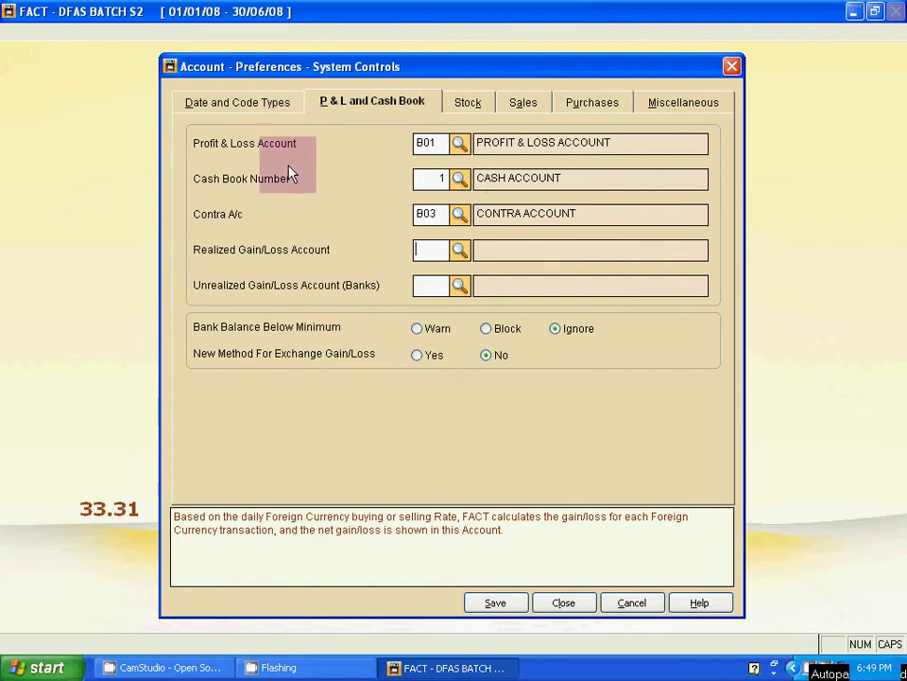
On the Stock tab, assign Opening Stock P01, Closing Stock (P&L) P02 and Closing Stock (Balance Sheet) B04
left_click(474, 105)
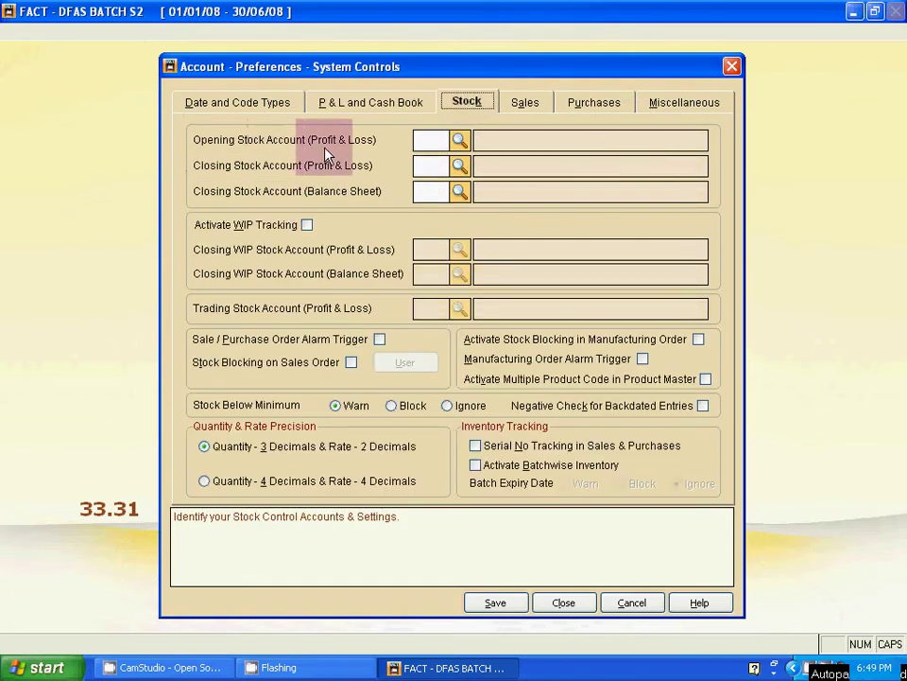
left_click(460, 140)
left_click(423, 189)
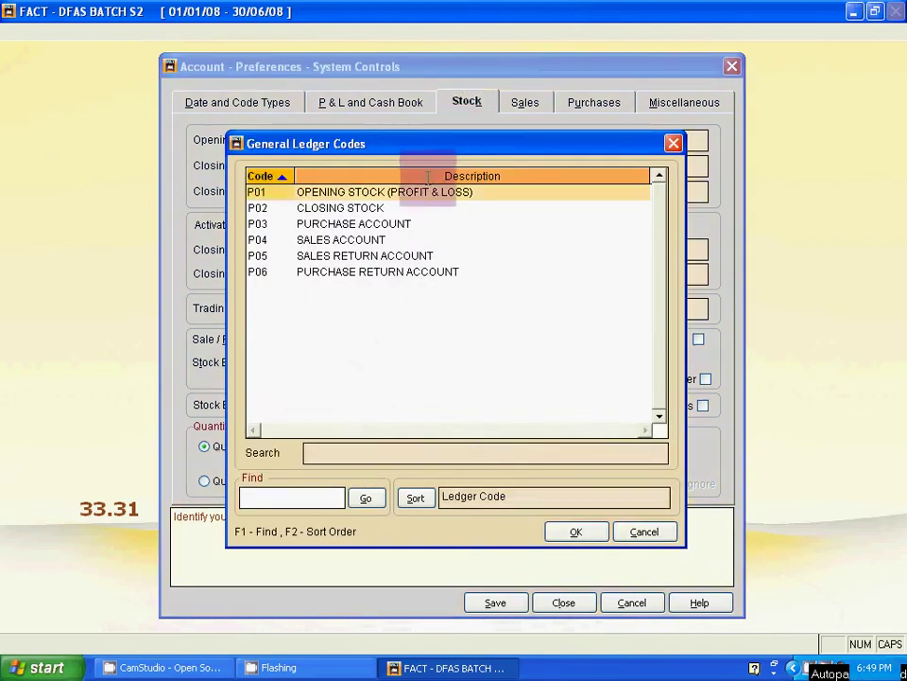
double_click(444, 191)
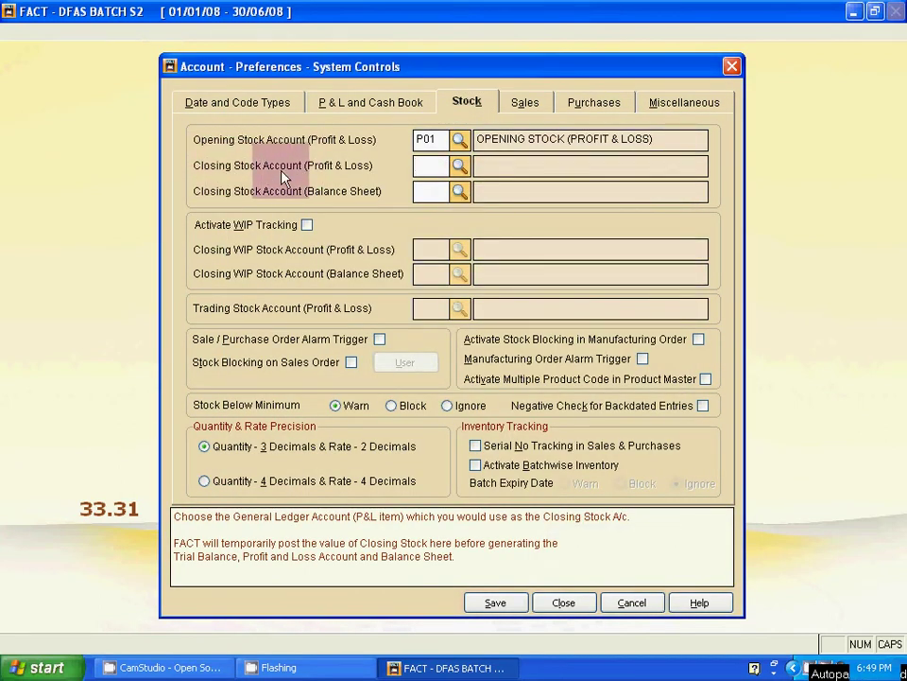
left_click(459, 167)
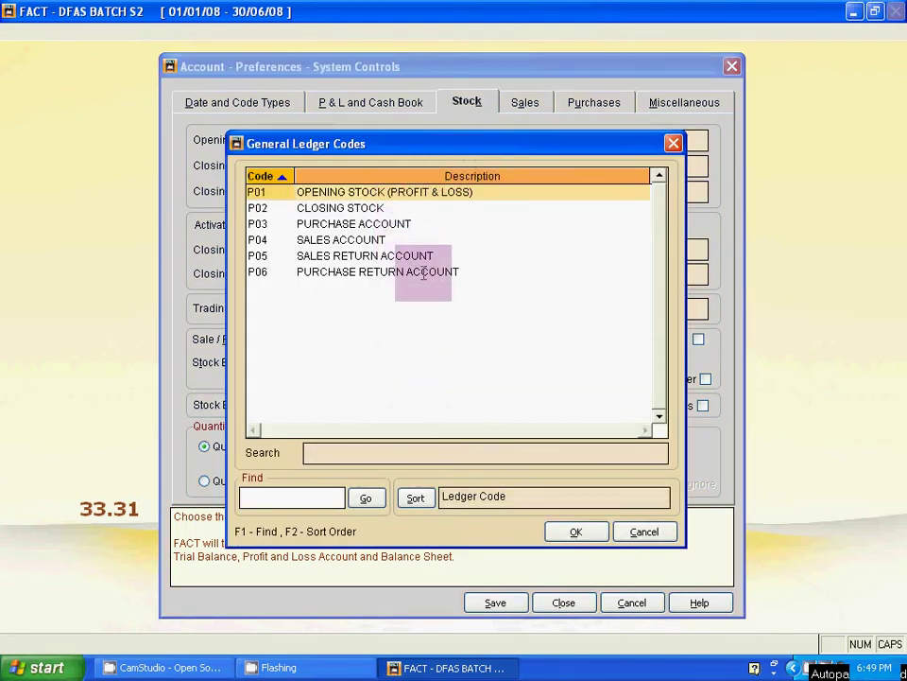
double_click(381, 210)
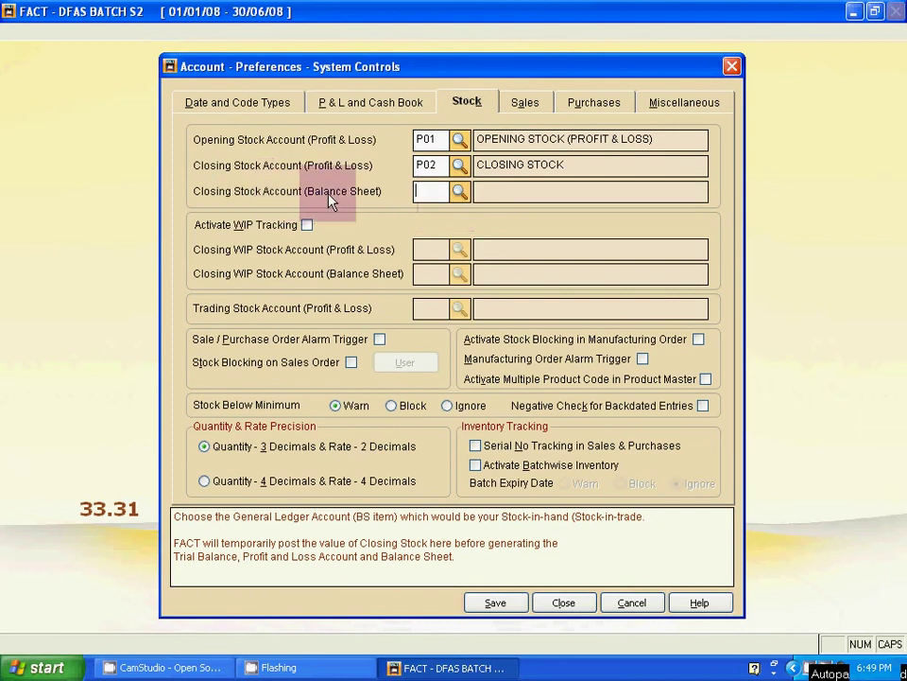
left_click(460, 192)
double_click(439, 239)
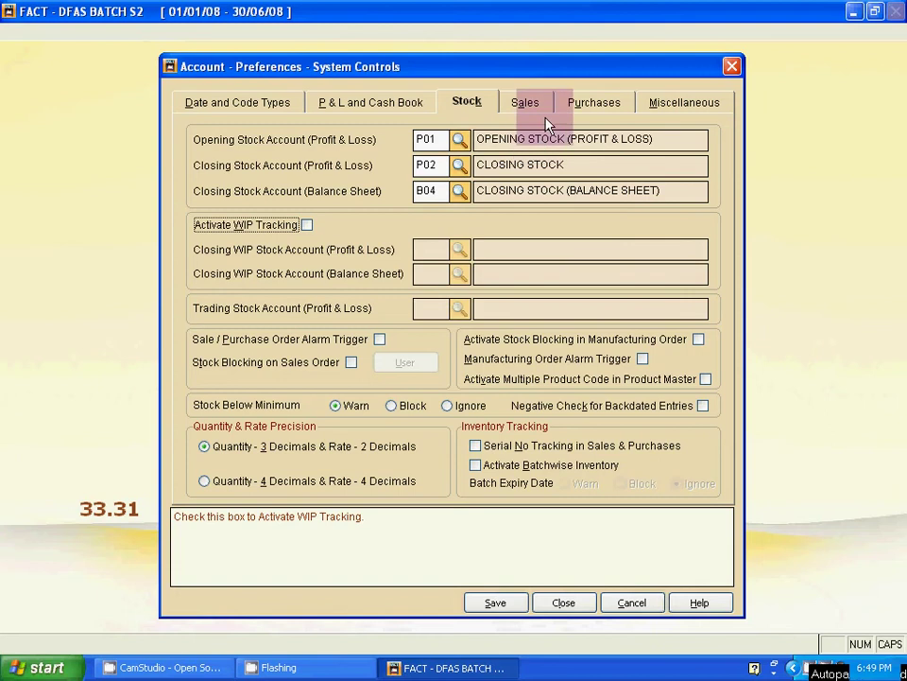
On the Sales tab, assign Trade Debtors B05, Sales A/c P04 and Sales Return P05
left_click(536, 104)
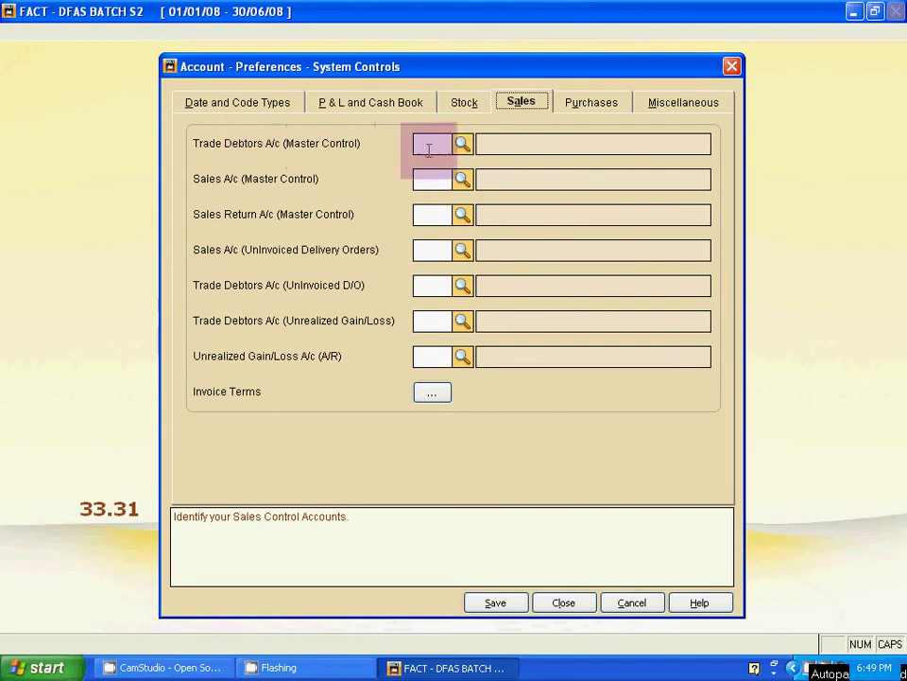
left_click(462, 143)
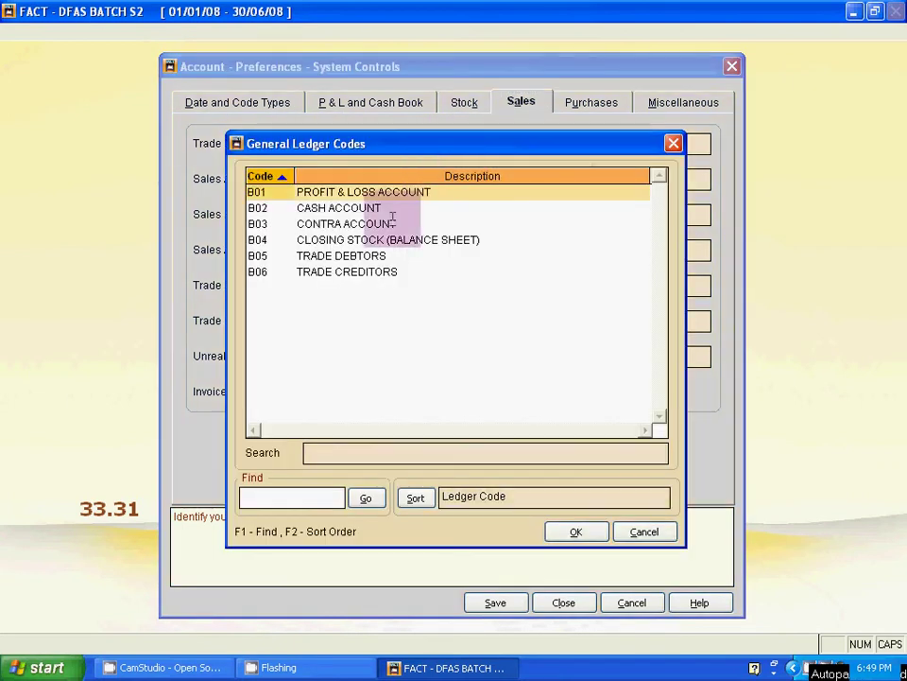
left_click(380, 256)
double_click(380, 255)
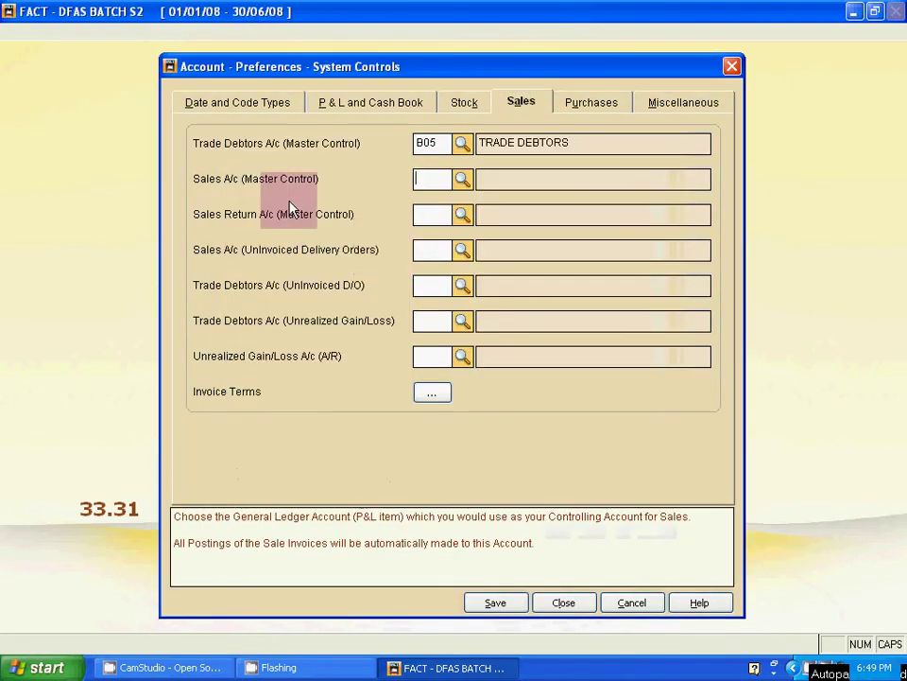
left_click(461, 180)
left_click(383, 239)
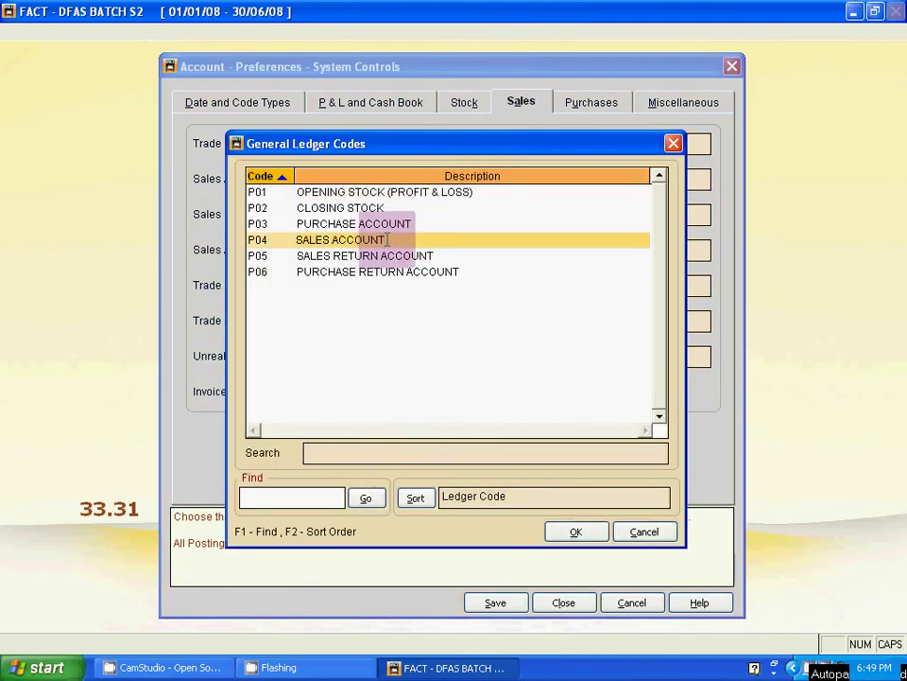
double_click(388, 240)
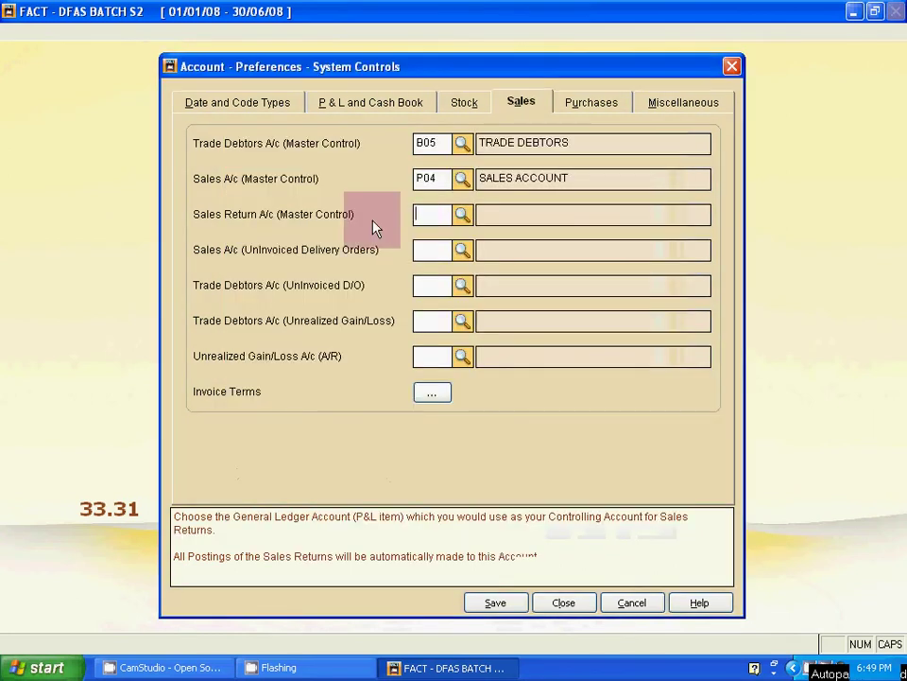
left_click(461, 216)
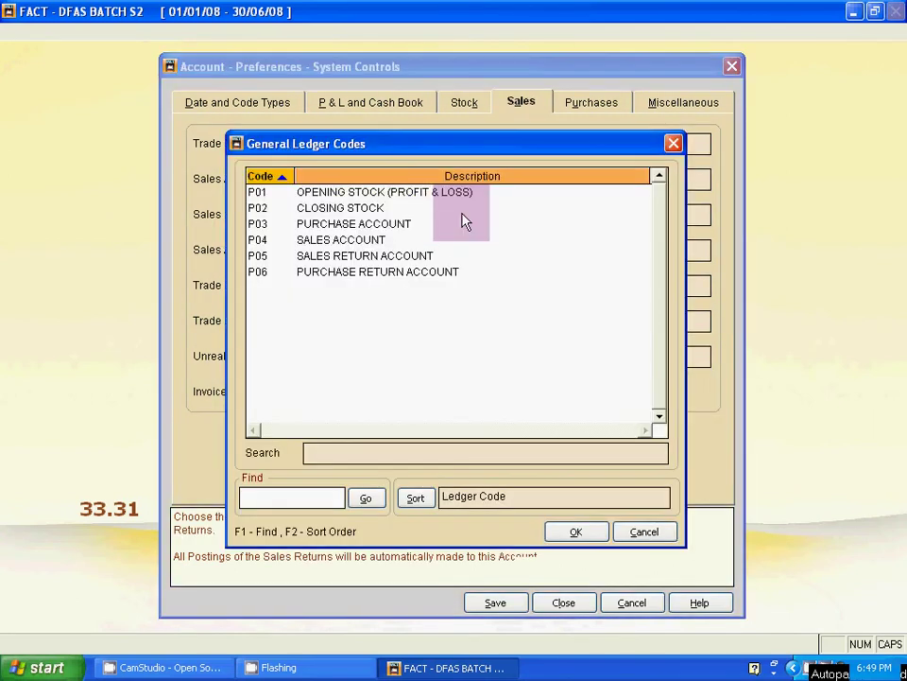
double_click(422, 254)
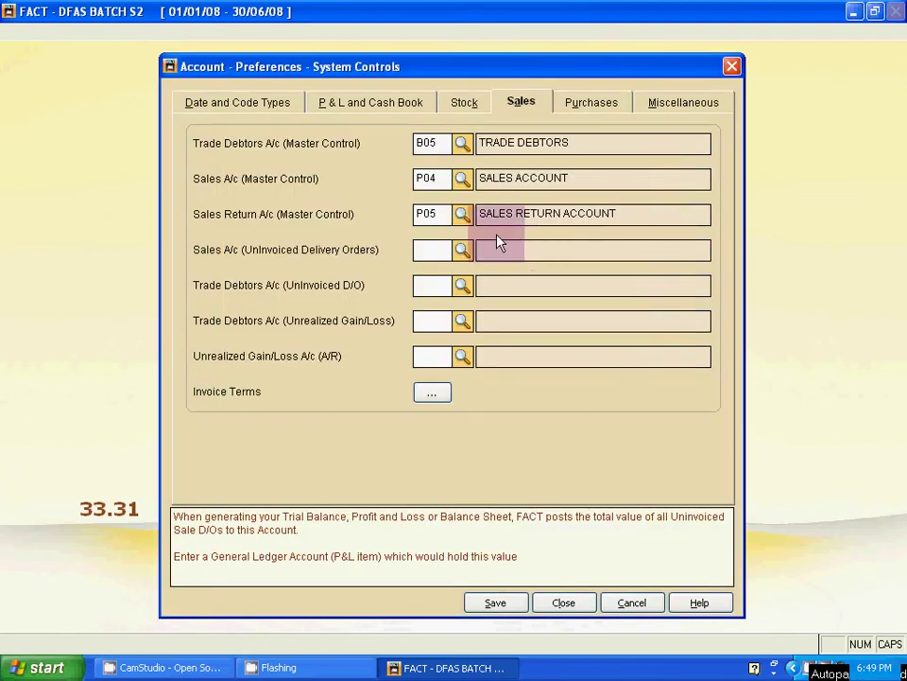
Assign Trade Creditors B06, Purchase P03 and Purchase Return P06, then return to P & L settings
left_click(579, 107)
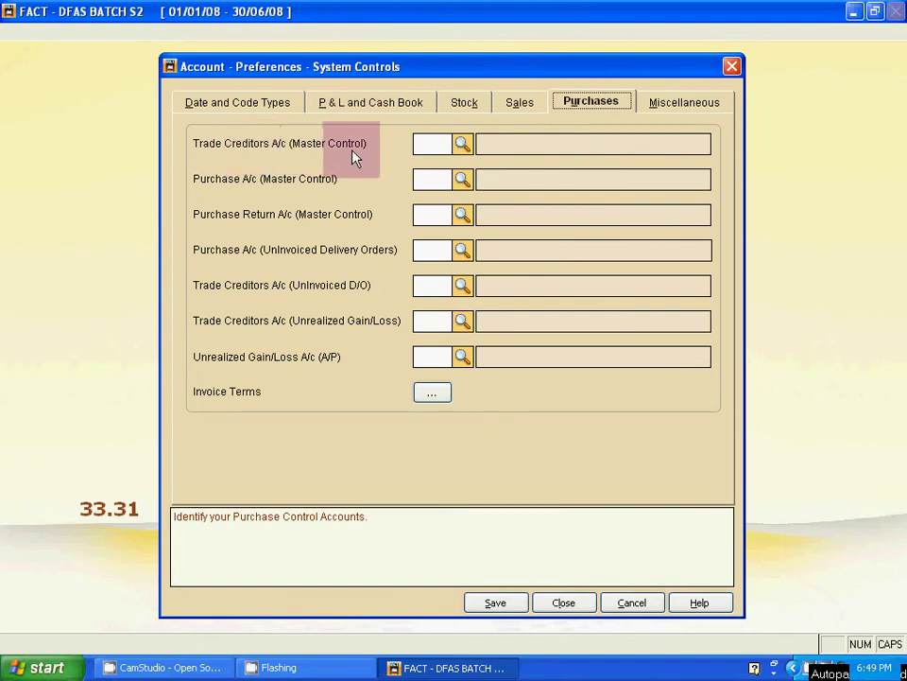
left_click(462, 145)
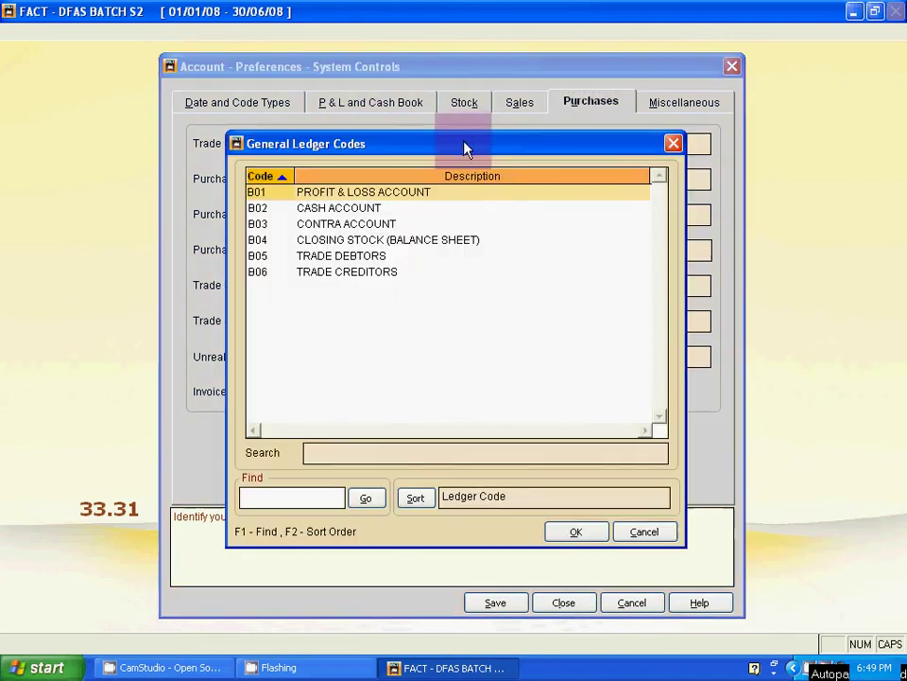
double_click(369, 273)
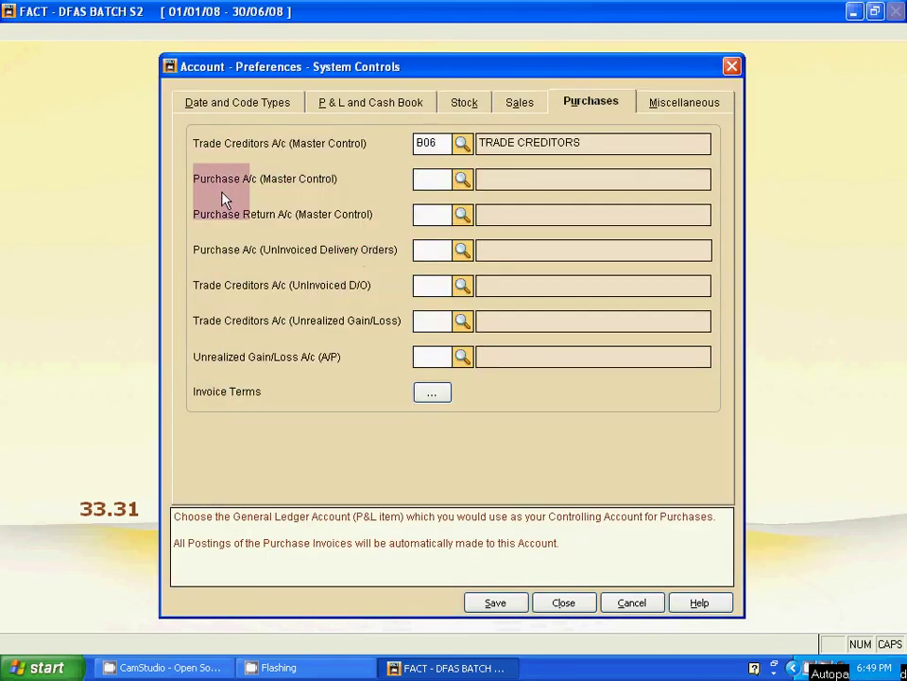
left_click(462, 180)
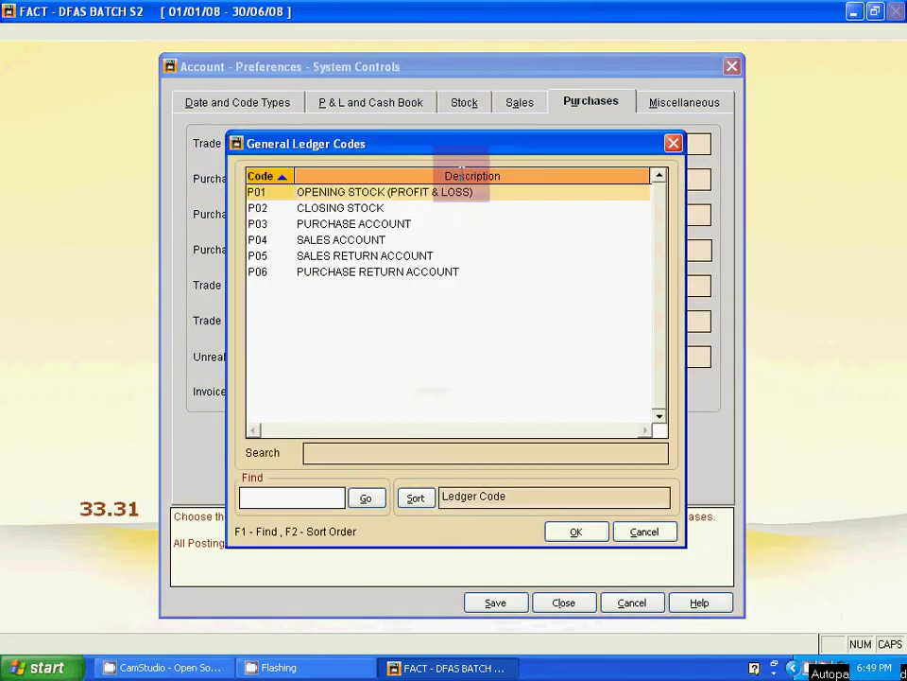
double_click(317, 224)
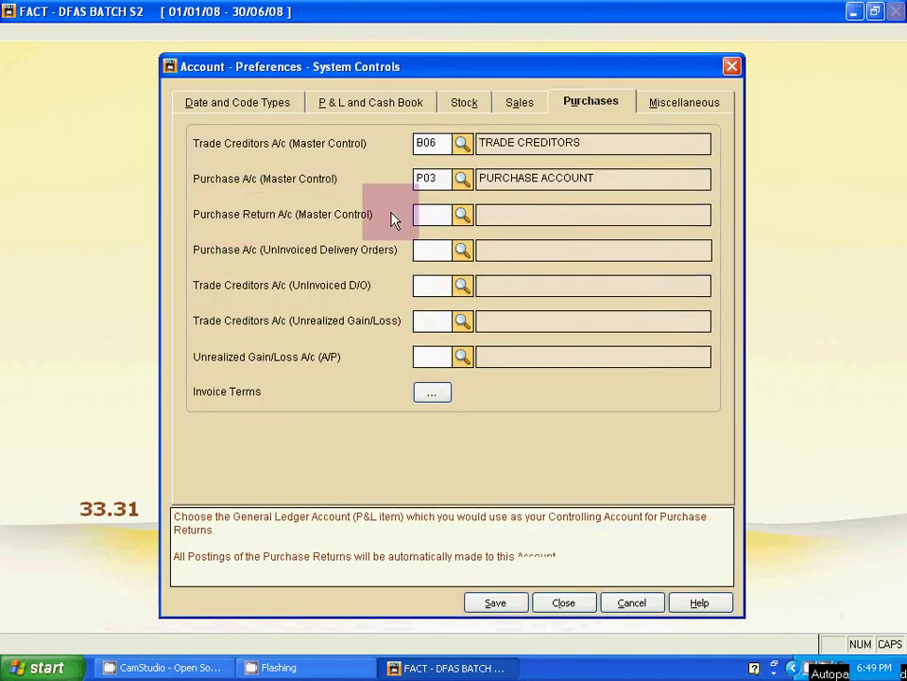
left_click(462, 215)
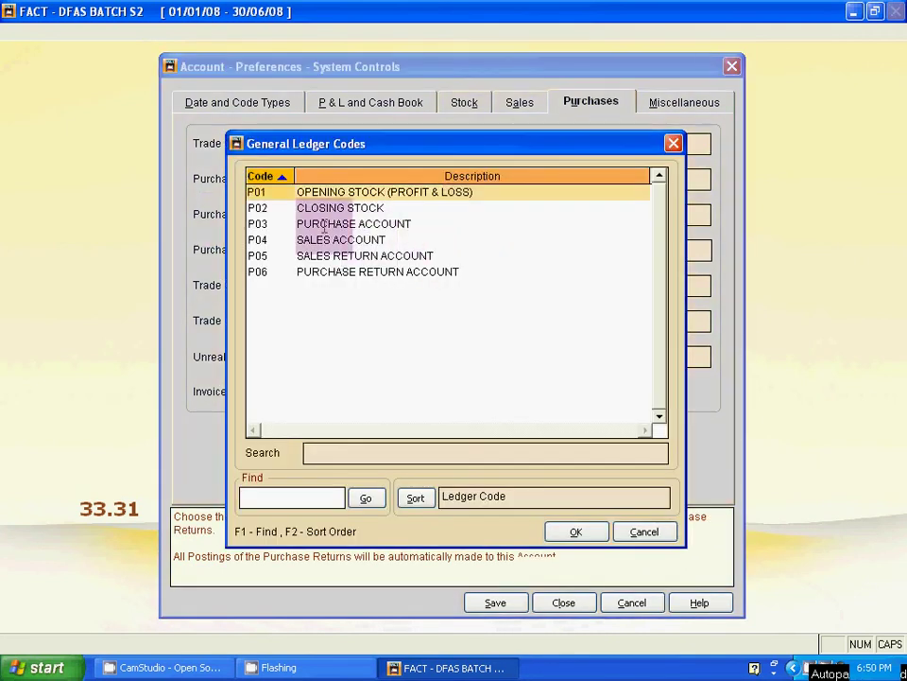
left_click(348, 272)
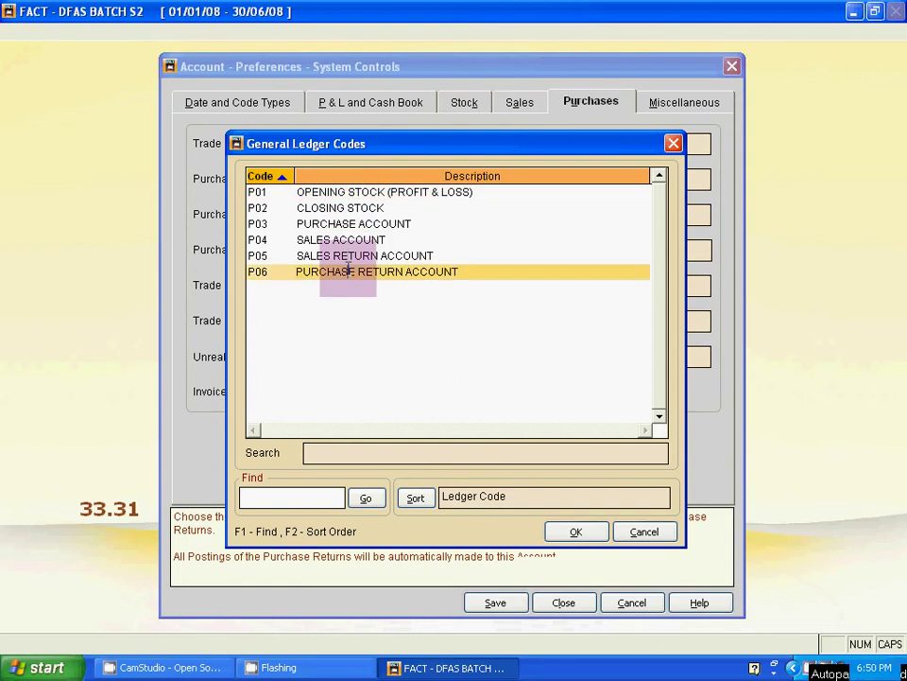
double_click(348, 271)
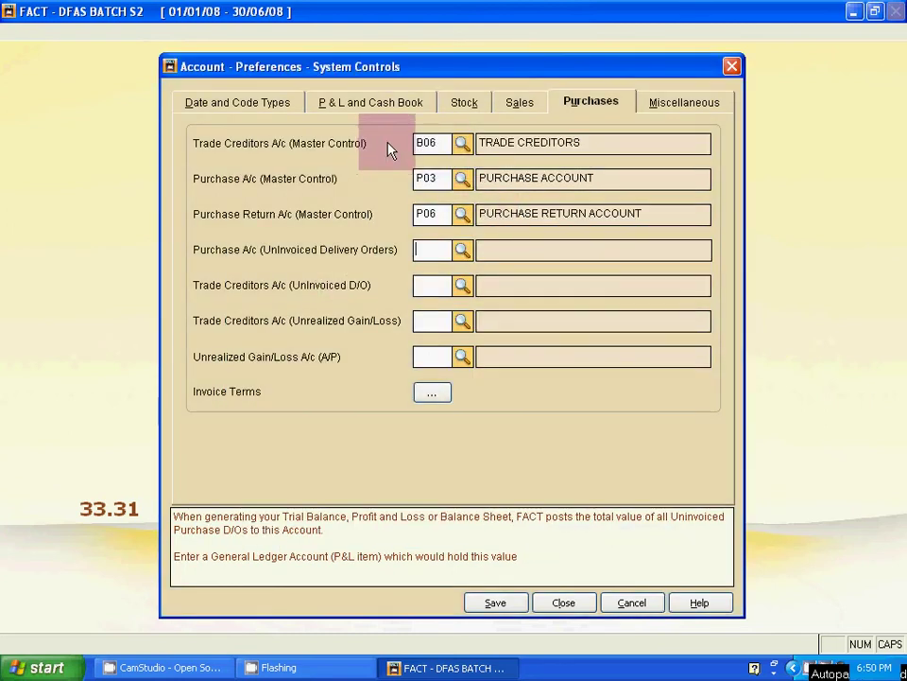
left_click(389, 102)
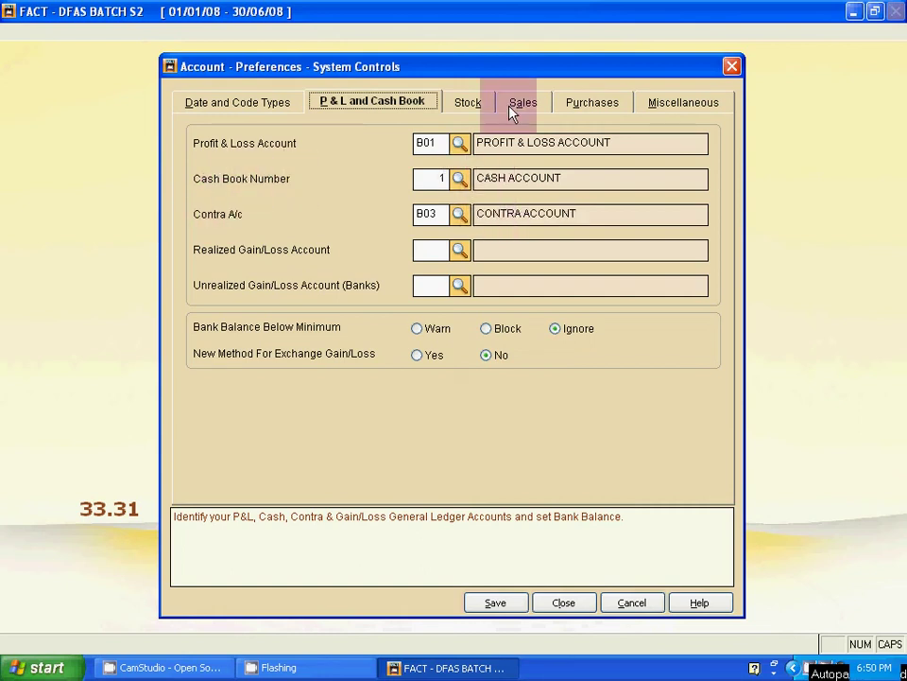
Review the Stock and Sales account assignments, ending on Purchases with B06, P03 and P06
left_click(467, 100)
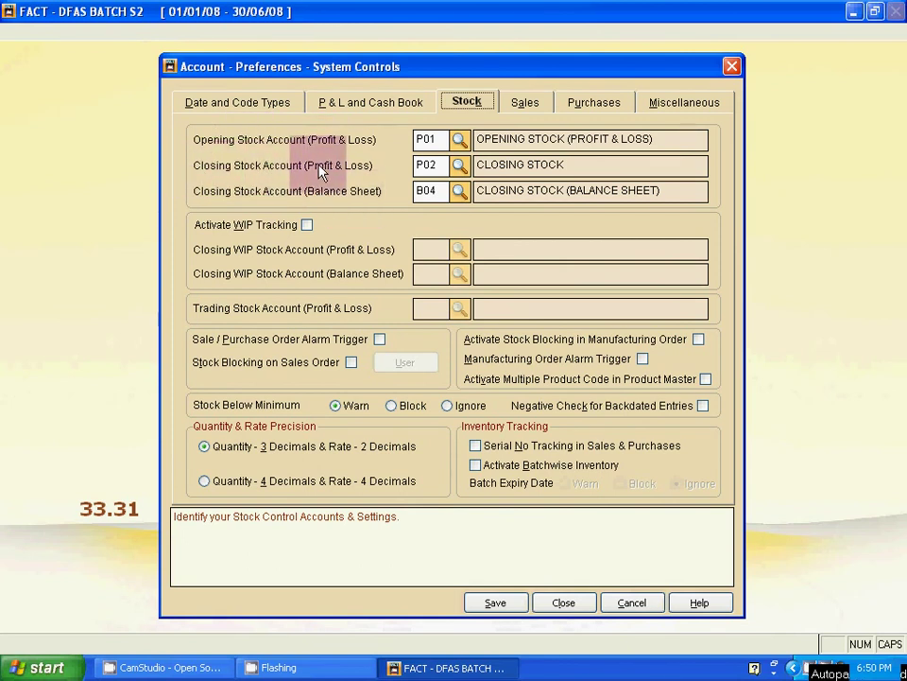
left_click(526, 103)
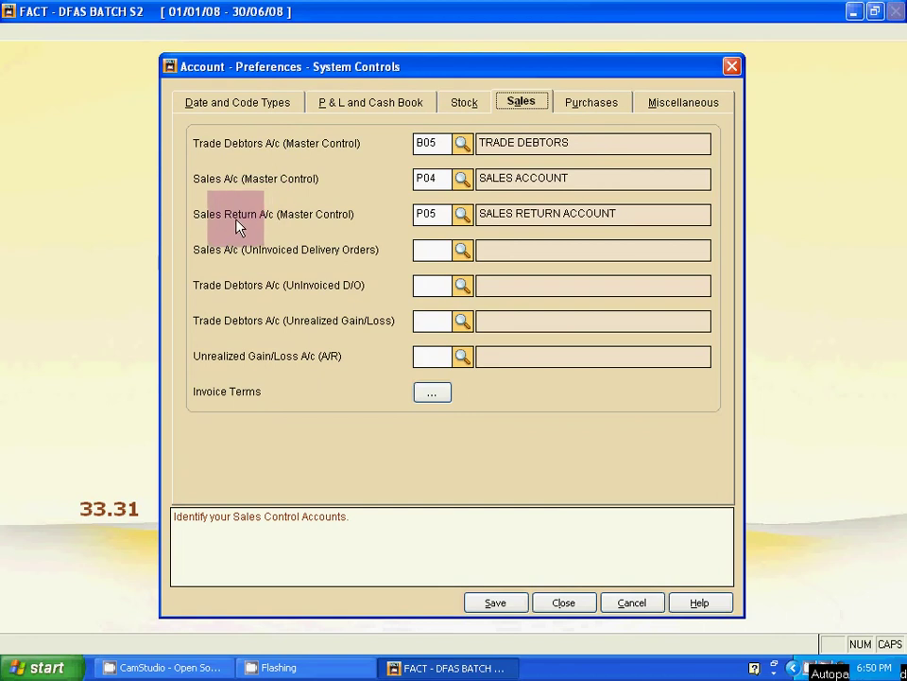
left_click(591, 106)
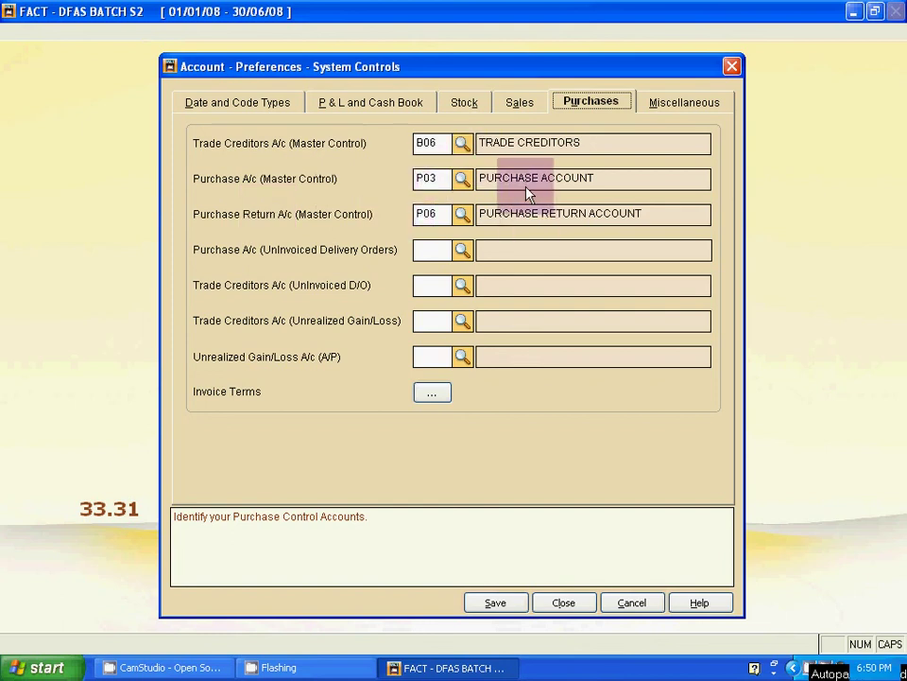
Save the System Controls preferences and reopen the DFAS BATCH S2 account
left_click(510, 601)
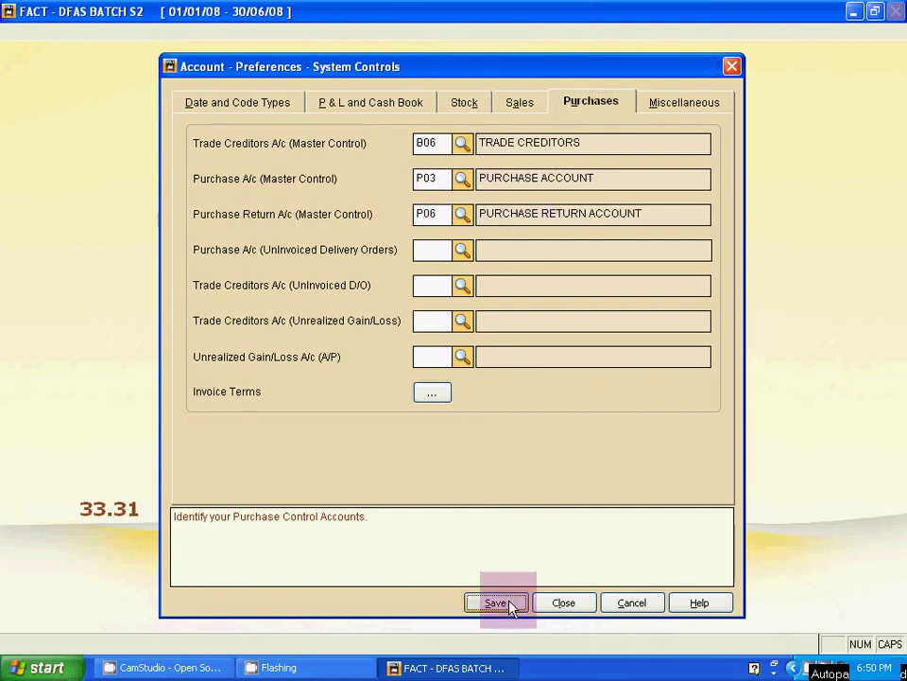
left_click(558, 602)
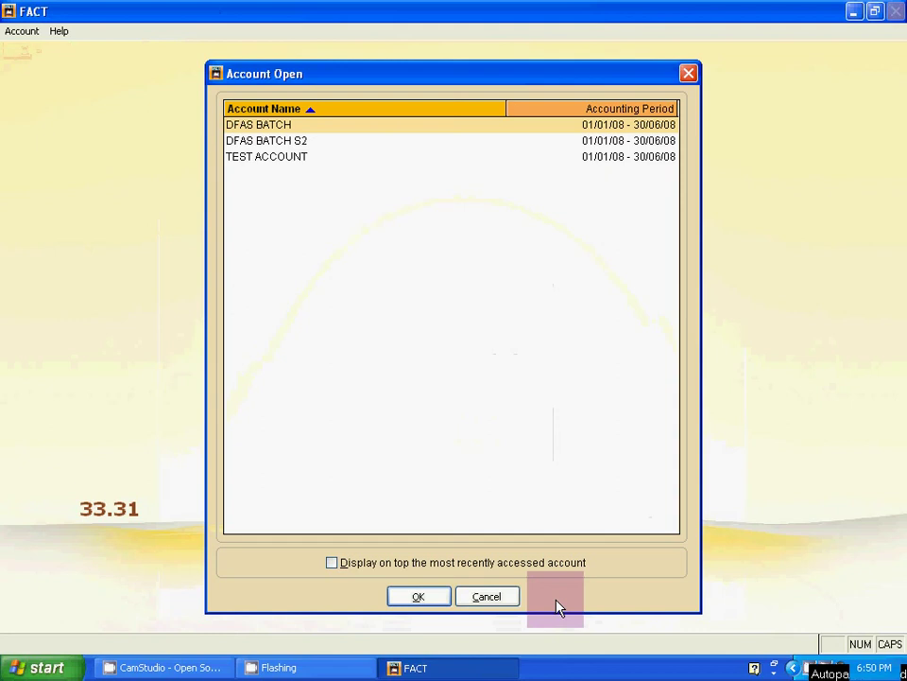
left_click(301, 141)
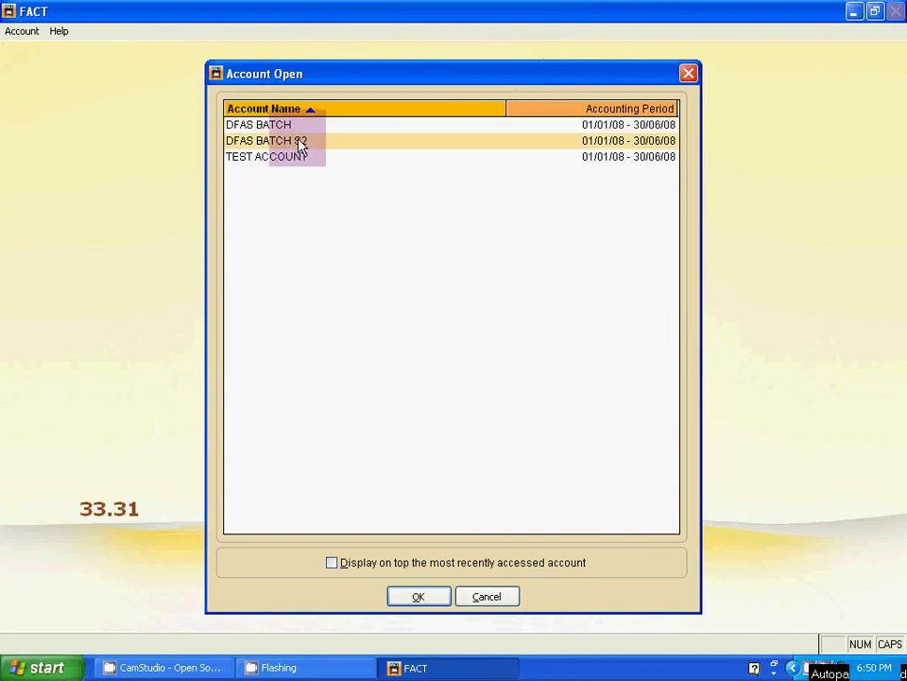
left_click(417, 596)
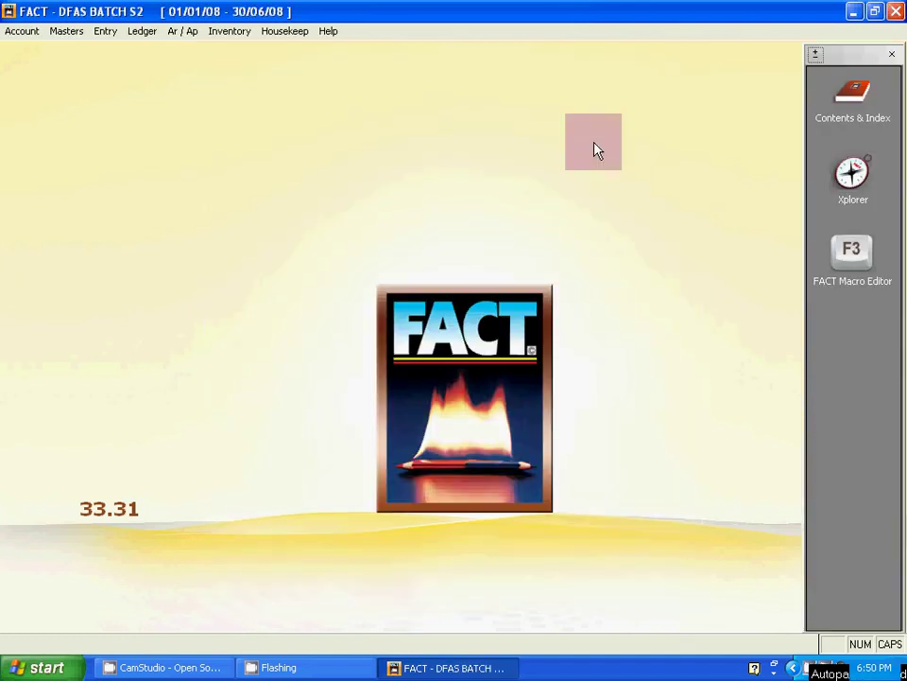
left_click(30, 31)
mouse_move(67, 34)
mouse_move(28, 32)
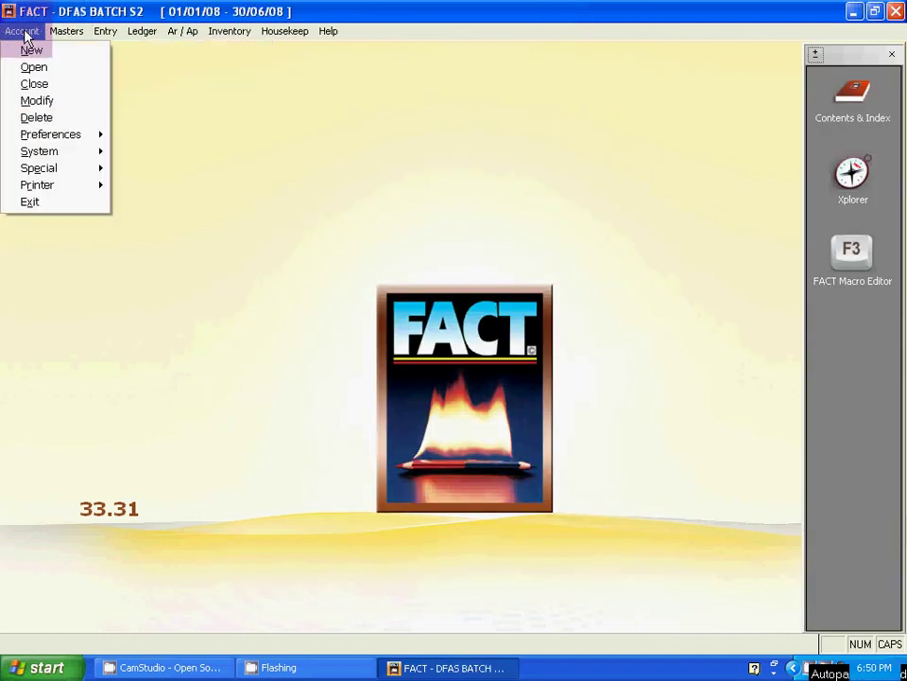
mouse_move(68, 142)
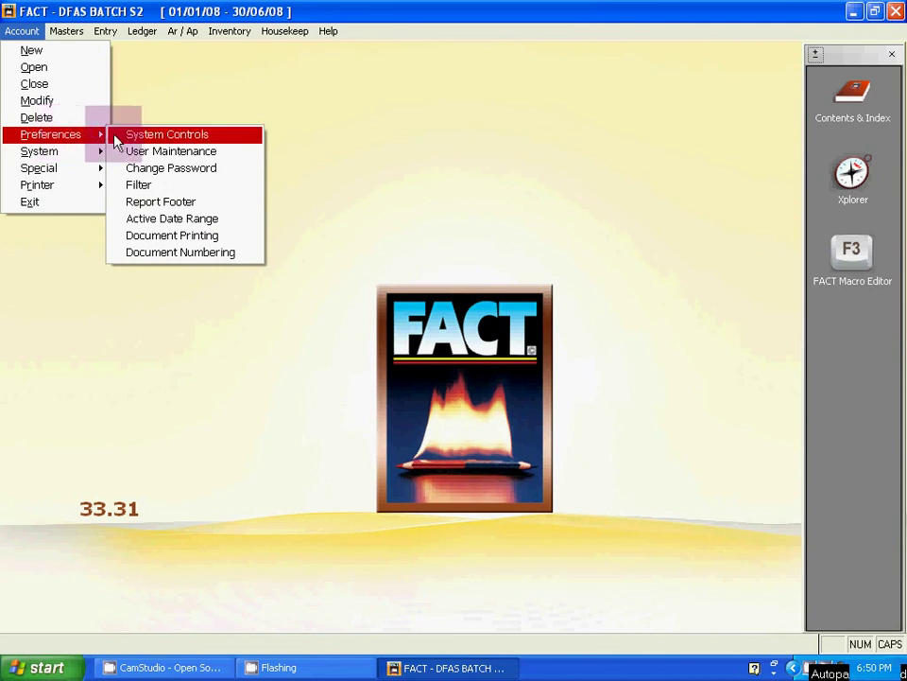
left_click(117, 135)
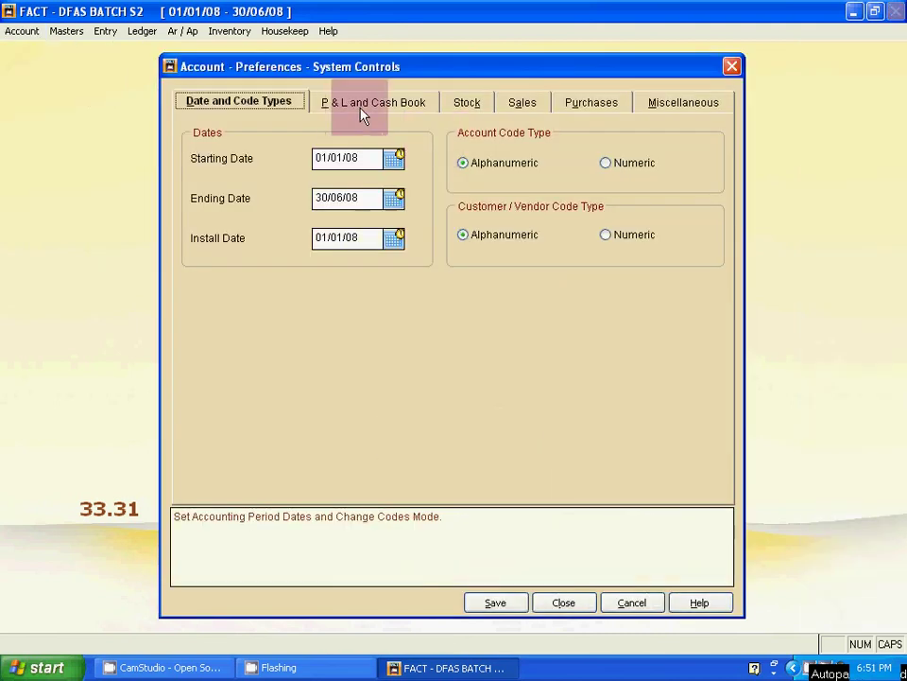
left_click(378, 102)
left_click(470, 103)
left_click(522, 102)
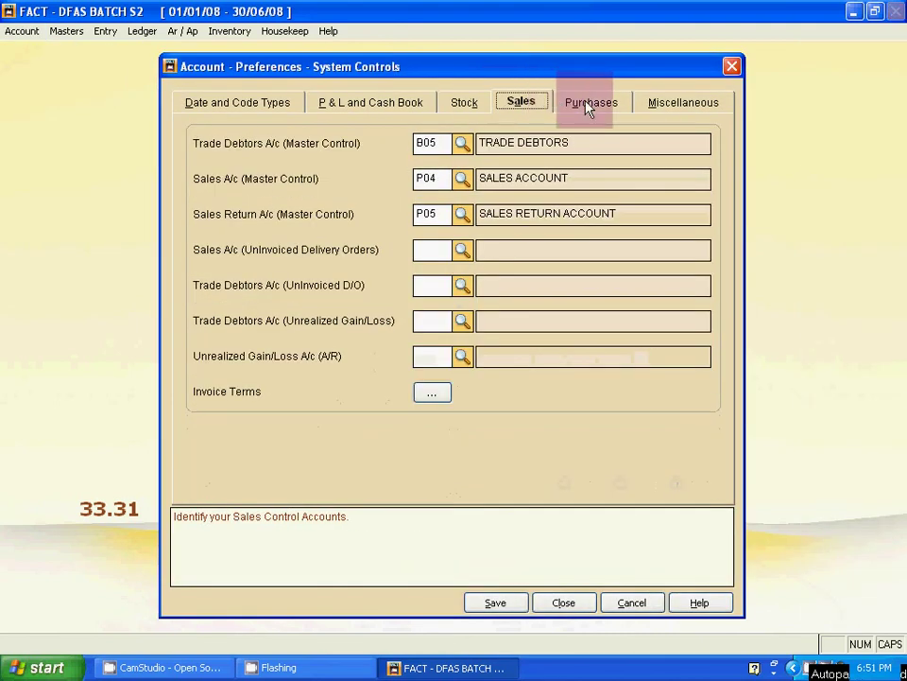
left_click(588, 102)
left_click(732, 70)
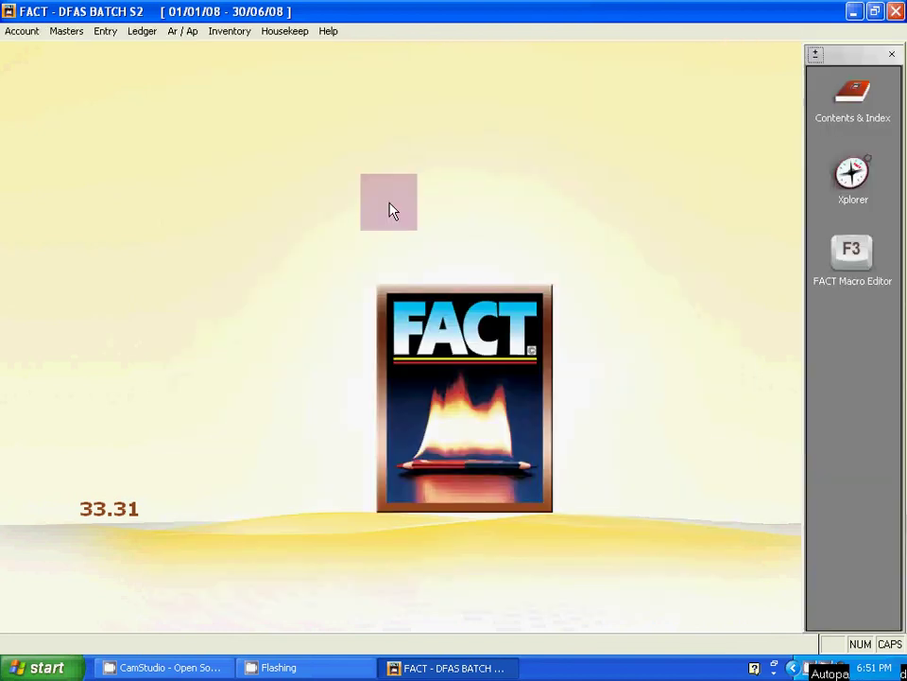